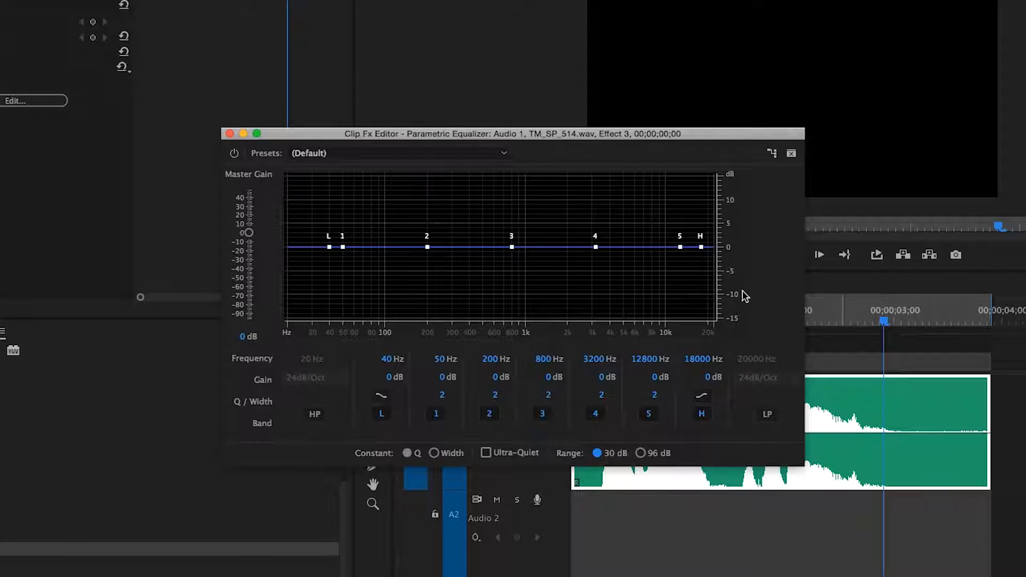
Set equalizer band 3 to 754 Hz with 6.6 dB gain and a Q of 5.8, and switch the band off again
mouse_move(546, 363)
mouse_down()
mouse_move(545, 344)
mouse_move(542, 357)
mouse_up()
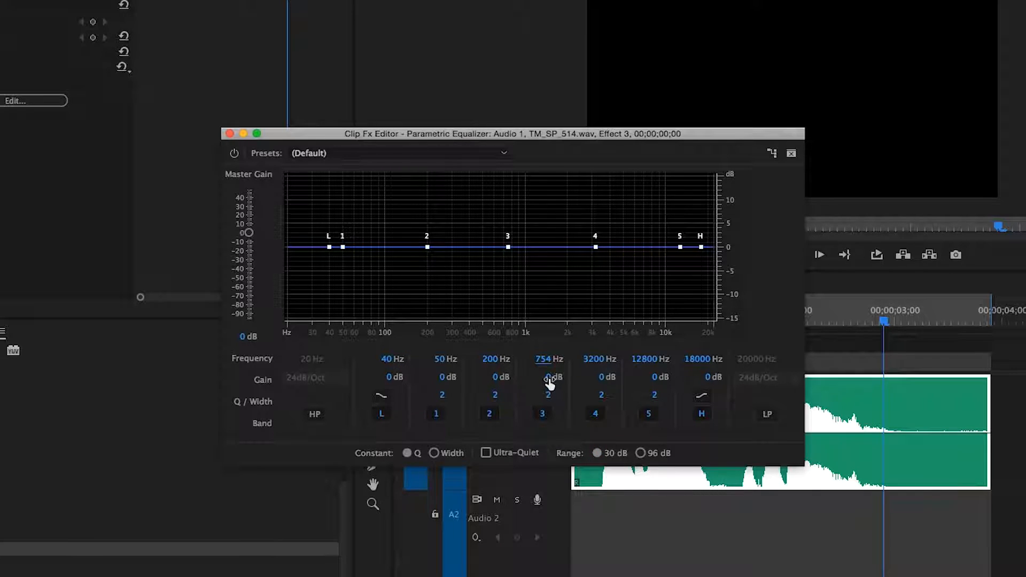
drag(548, 377, 522, 301)
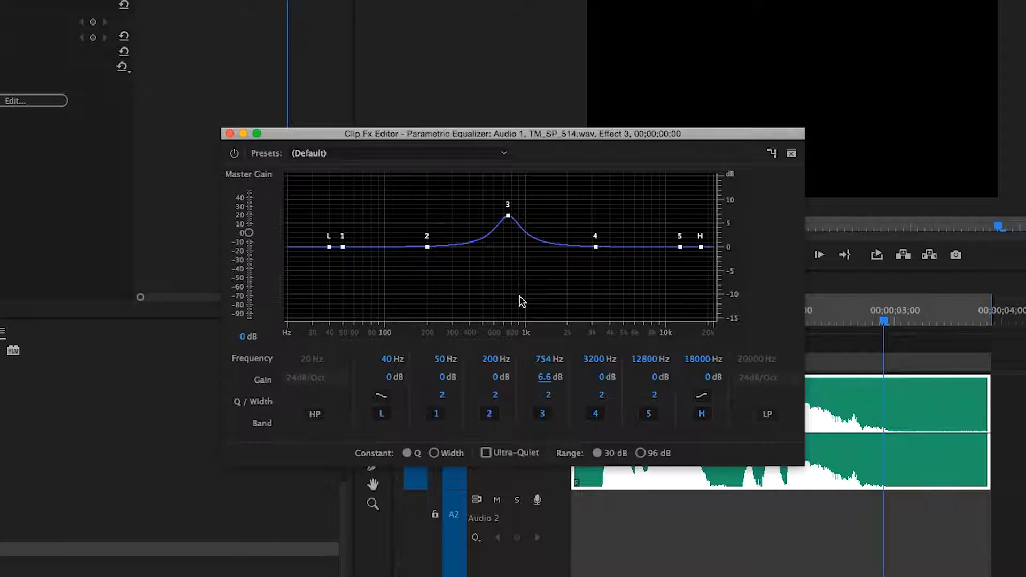
drag(548, 395, 526, 340)
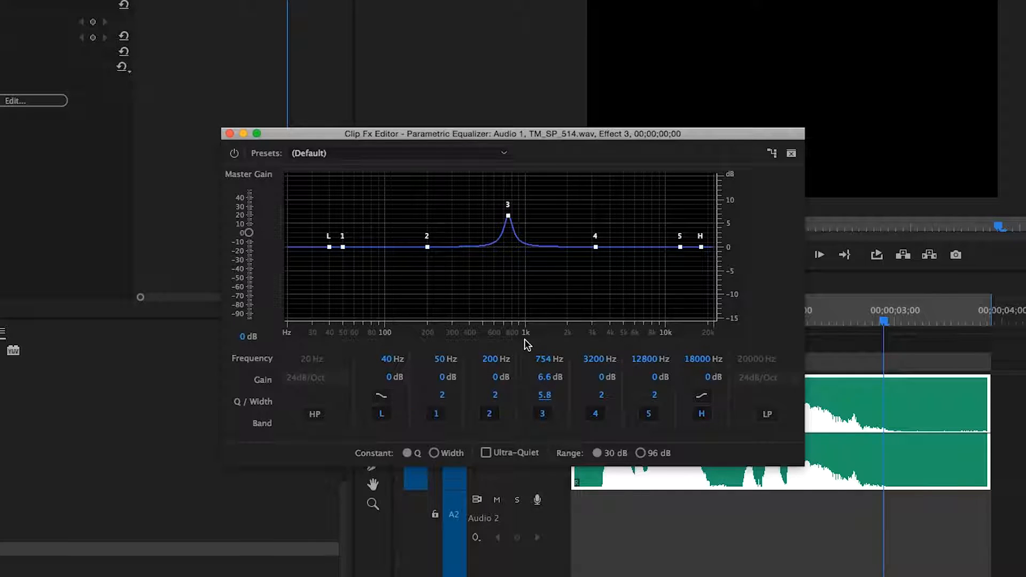
click(544, 415)
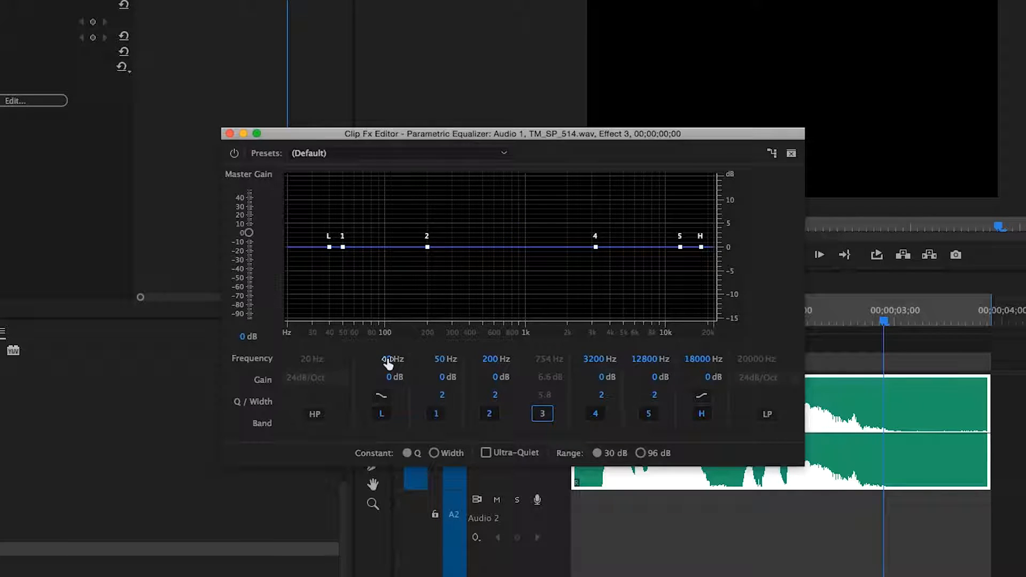
Try a 6.9 dB high shelf at 10276 Hz and a 6.3 dB low shelf at 80 Hz, toggle their slopes, and disable both
drag(707, 360, 704, 328)
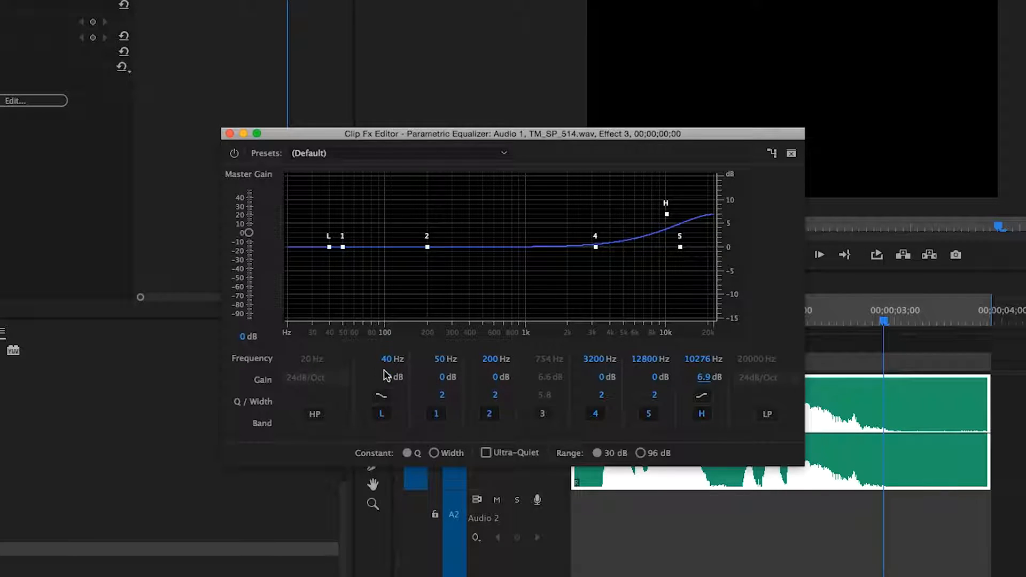
drag(383, 358, 383, 333)
drag(389, 377, 388, 330)
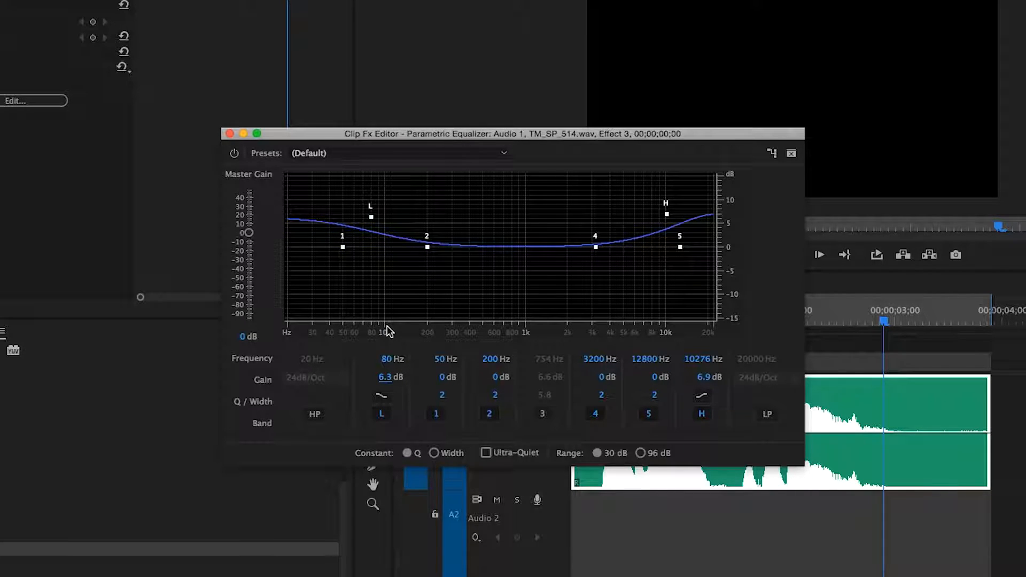
click(382, 397)
click(704, 397)
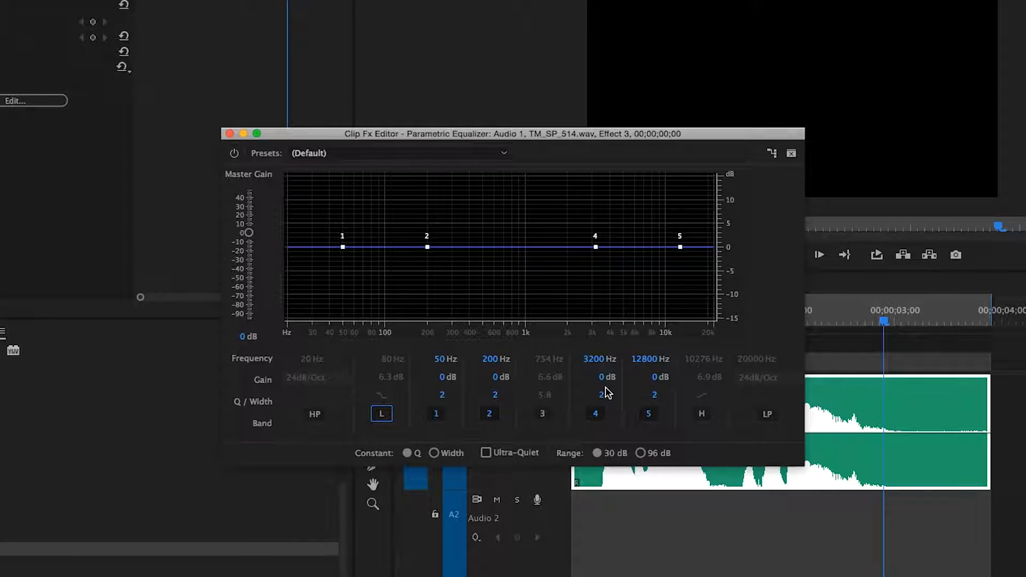
Enable the high-pass filter at 130 Hz and the low-pass filter at 7205 Hz
click(315, 414)
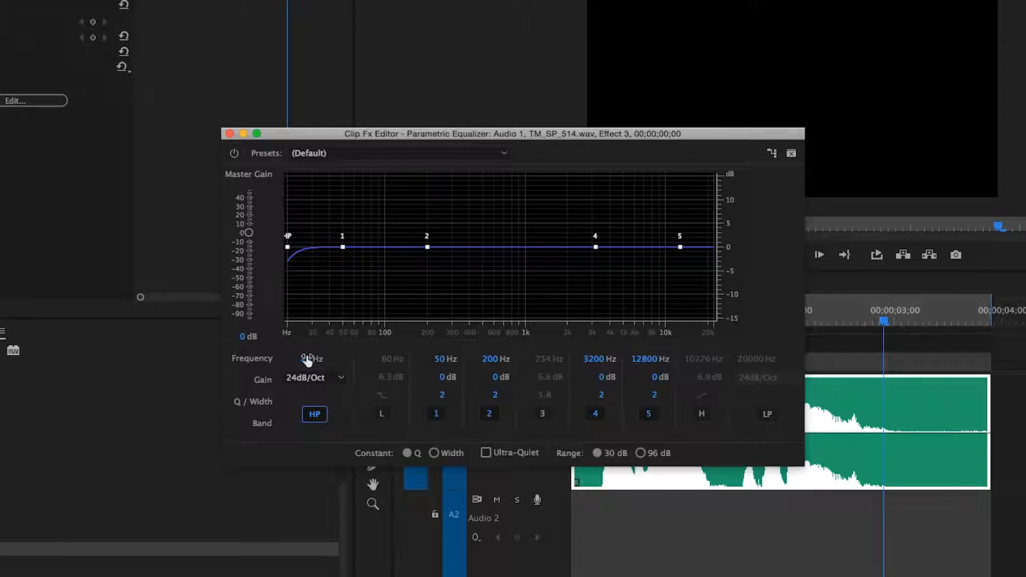
drag(307, 361, 315, 292)
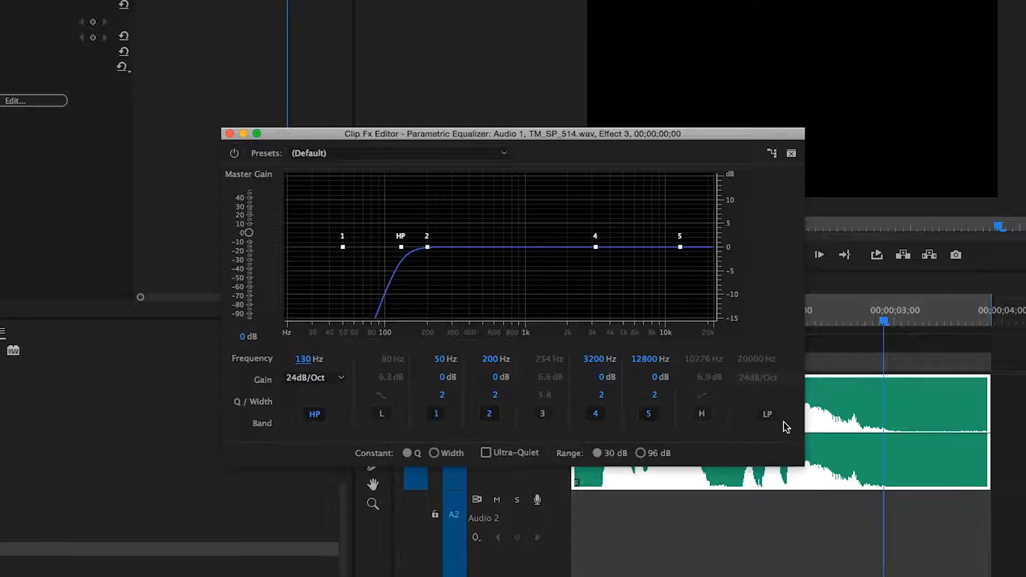
click(767, 415)
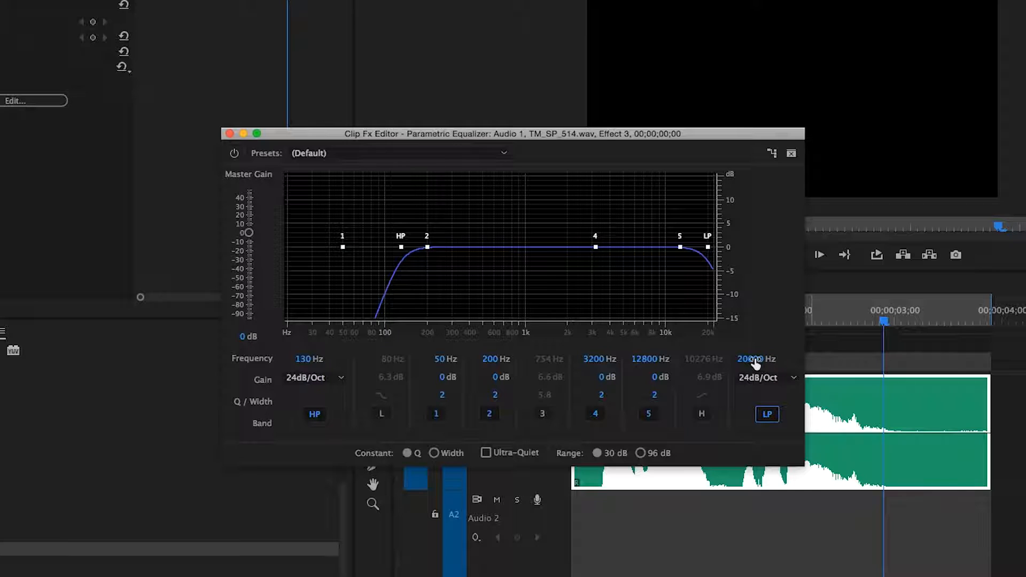
drag(754, 361, 743, 392)
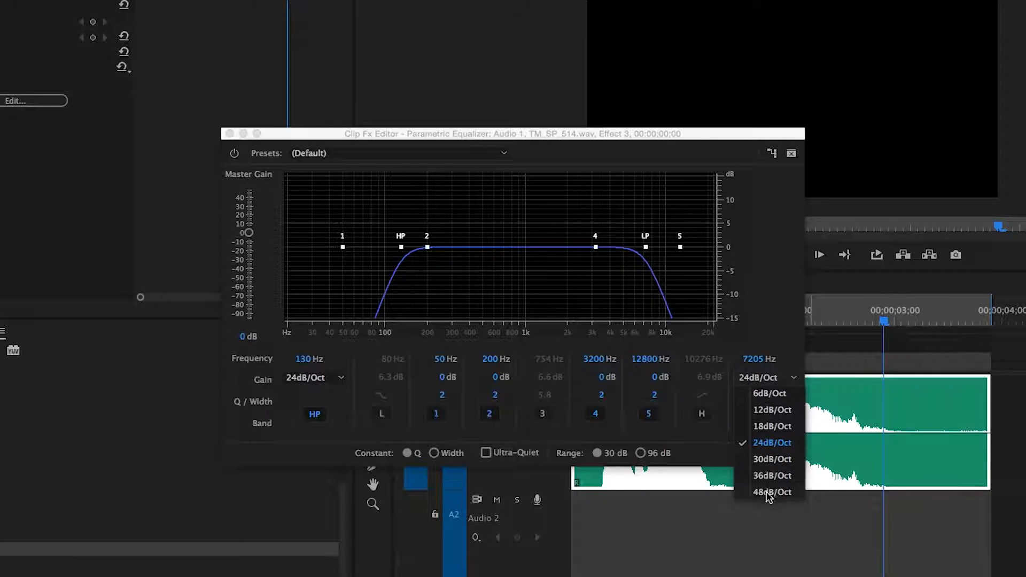
Try the low-pass filter with slopes of 48 dB/Oct and 6 dB/Oct, and choose a steeper slope again
click(768, 493)
click(778, 380)
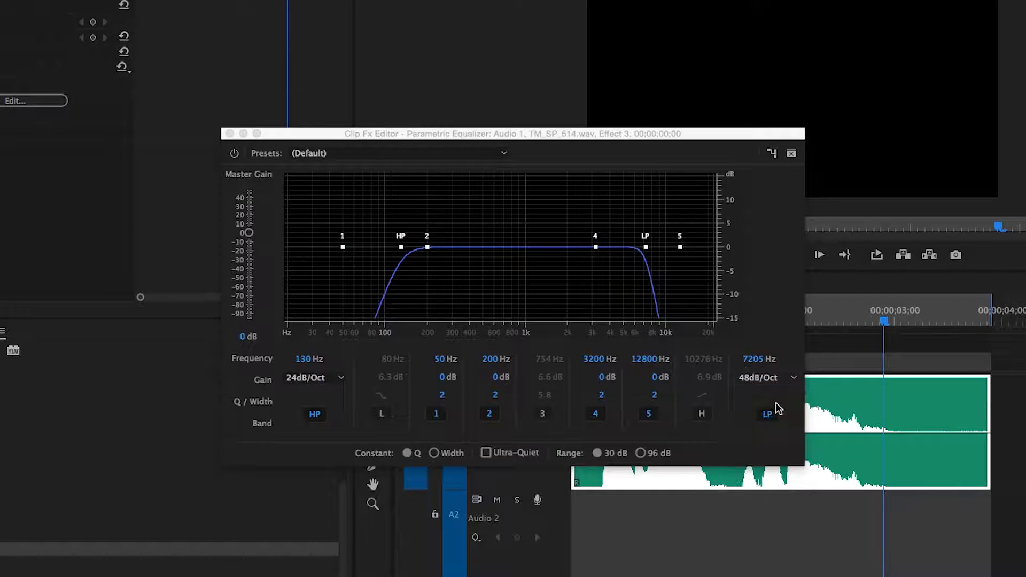
click(777, 405)
click(775, 379)
click(764, 394)
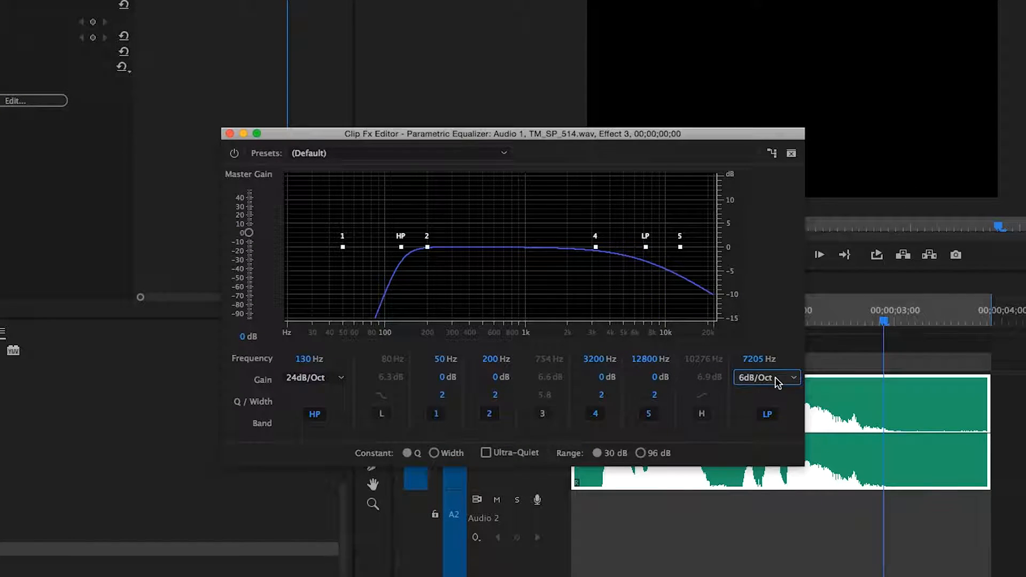
click(778, 380)
click(774, 453)
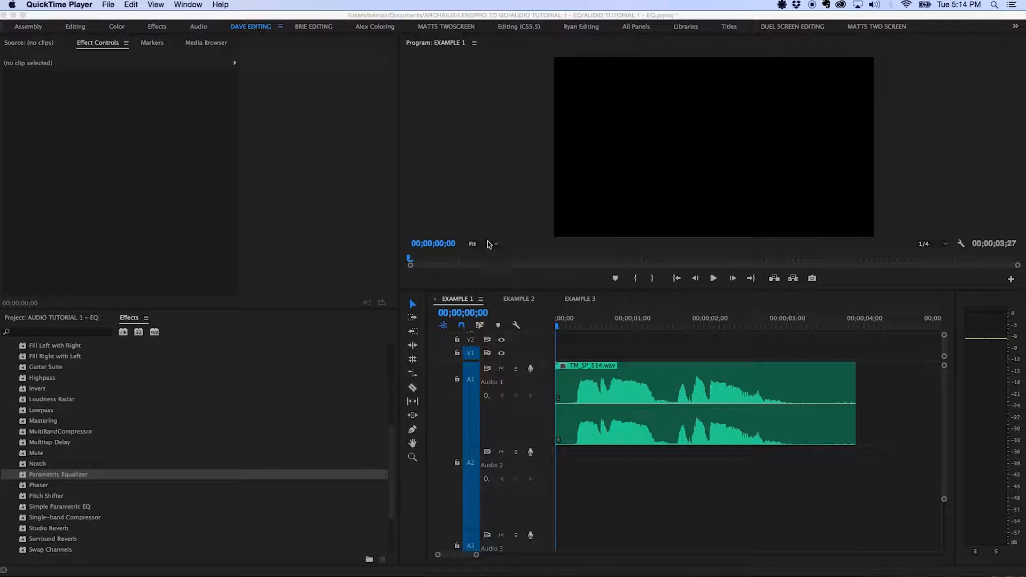
Play the EXAMPLE 1 sequence twice from the start to listen to the unprocessed voice clip
click(465, 303)
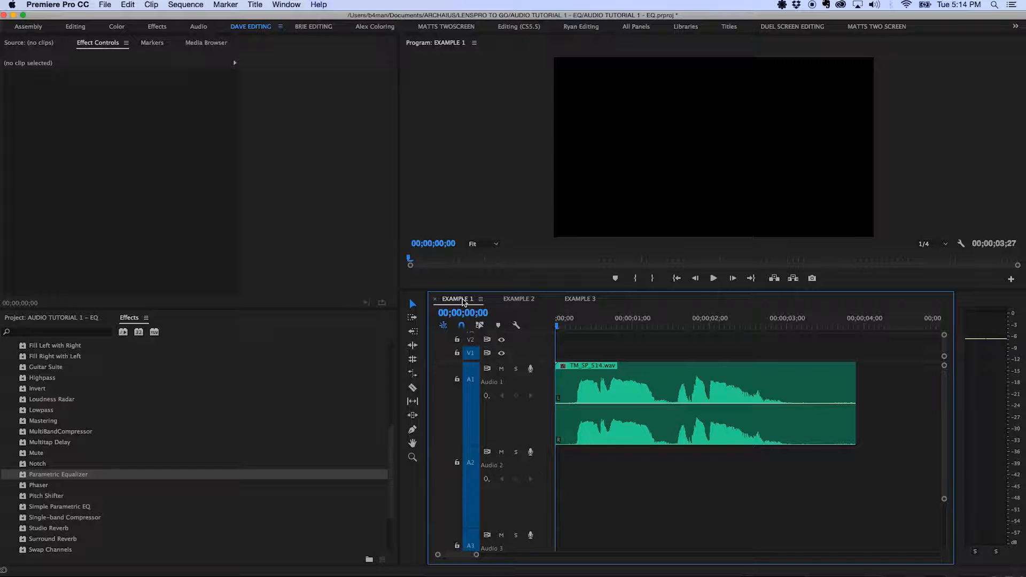
key(space)
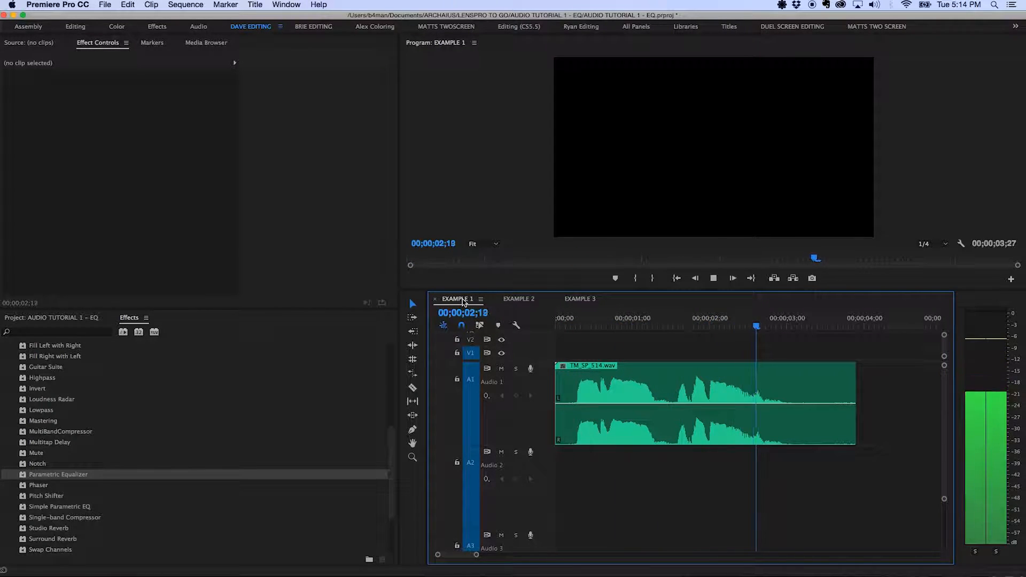
key(space)
key(Home)
key(space)
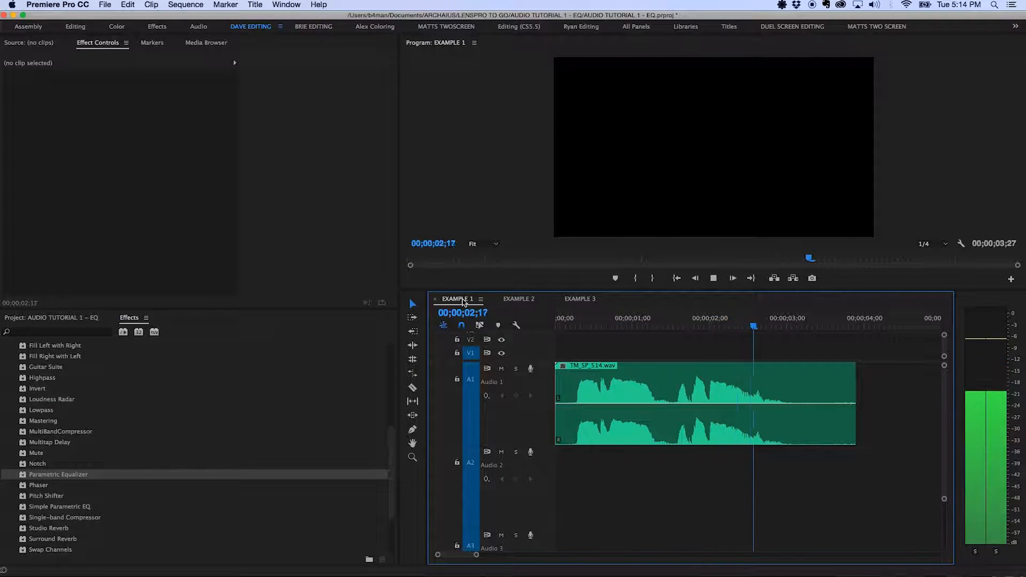
key(space)
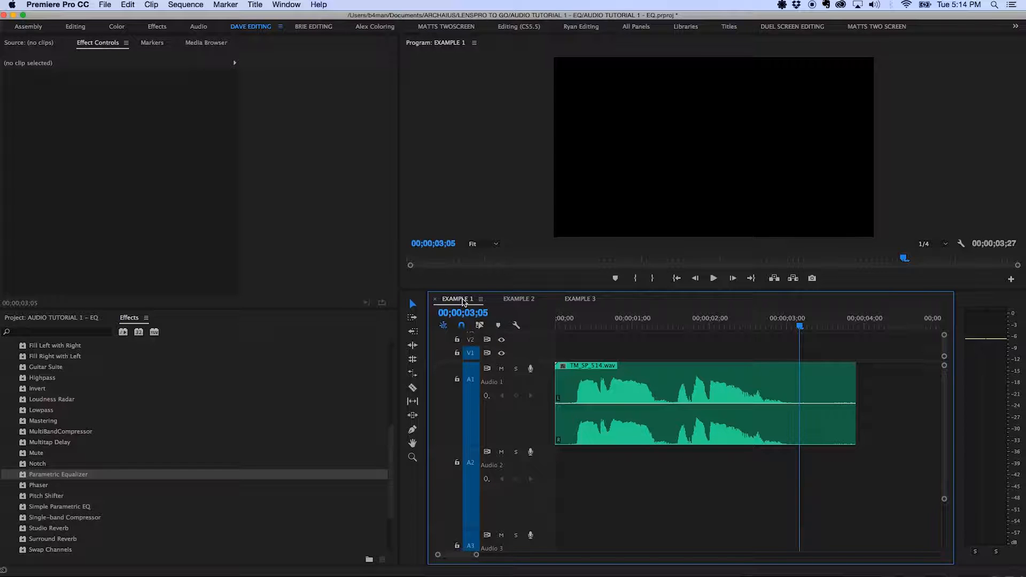
Apply the Parametric Equalizer to the TM_SP_514.wav clip and set its editor's range to 30 dB
click(601, 418)
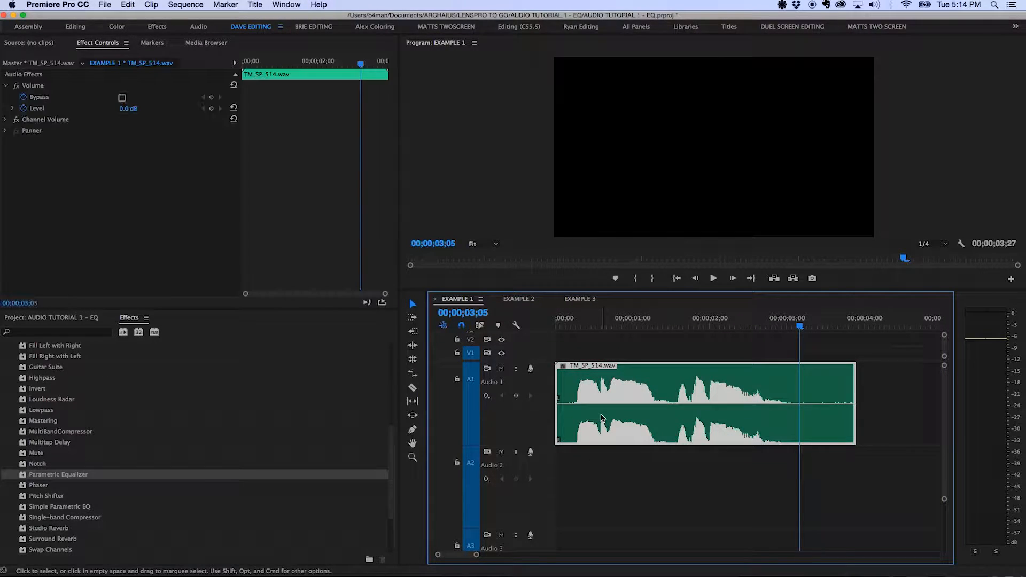
double_click(22, 478)
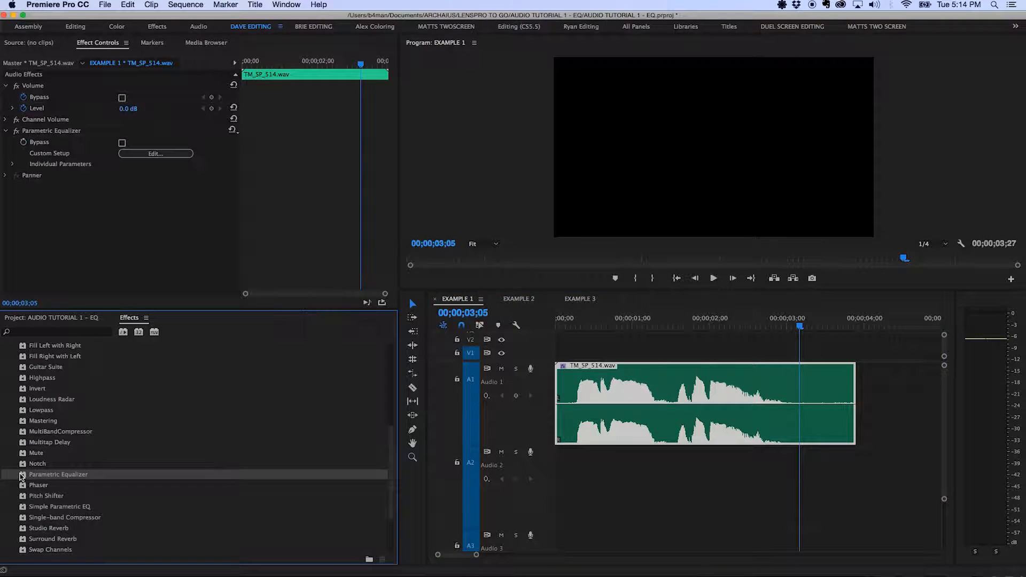
click(150, 154)
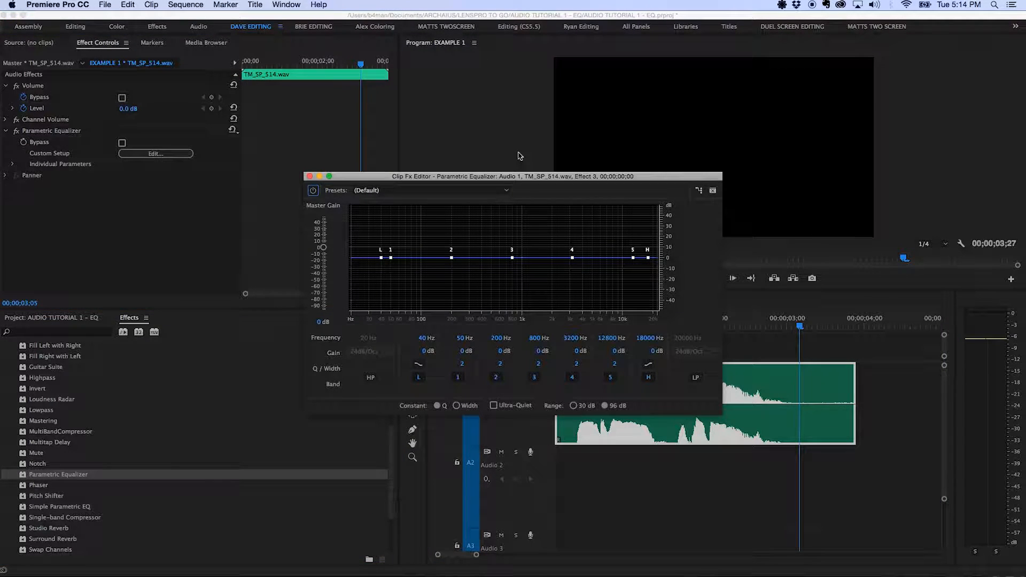
drag(496, 181, 459, 180)
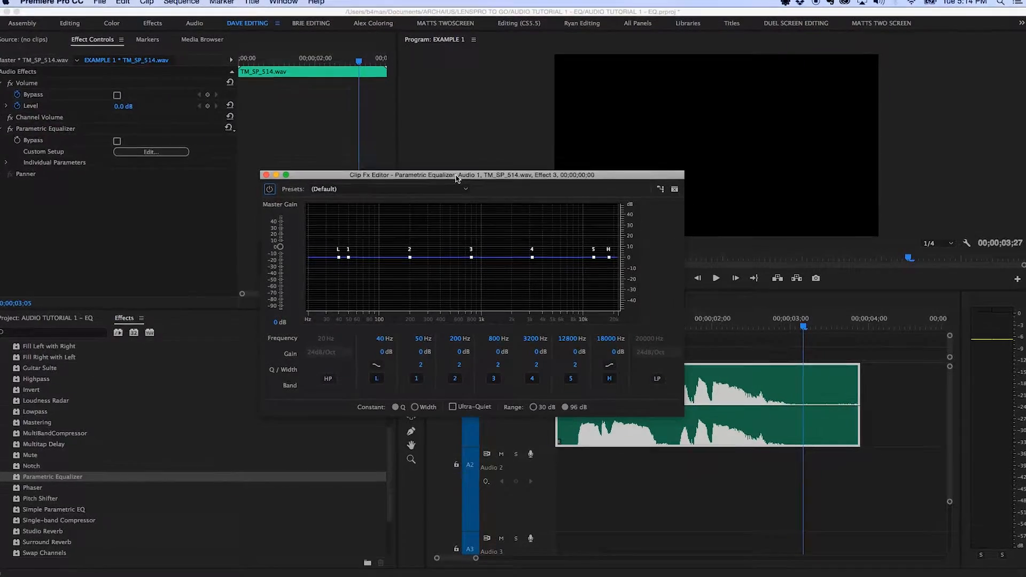
click(533, 407)
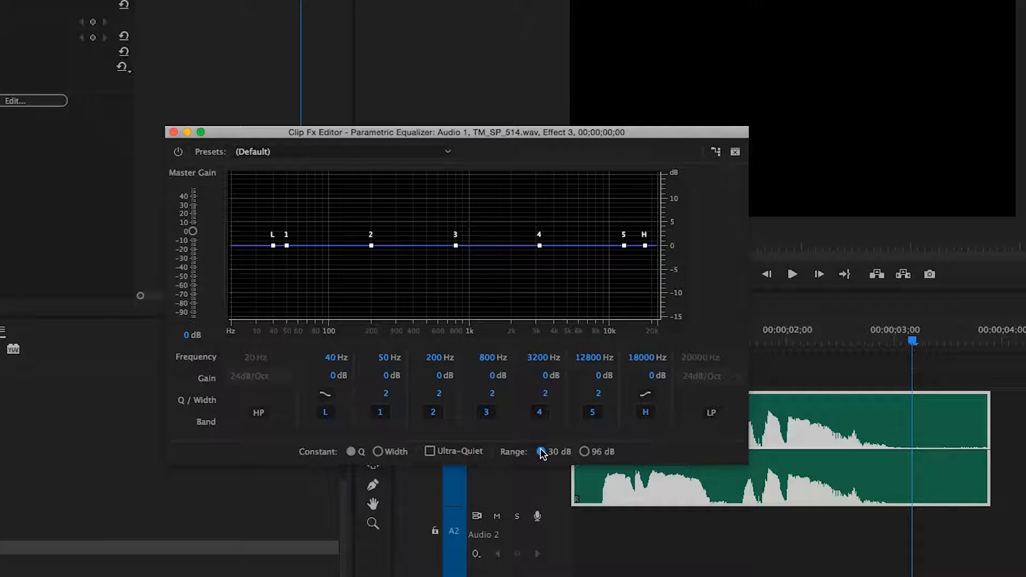
Mark the TM_SP_514.wav clip's span with in and out points and add the loop playback control to the program monitor
click(880, 465)
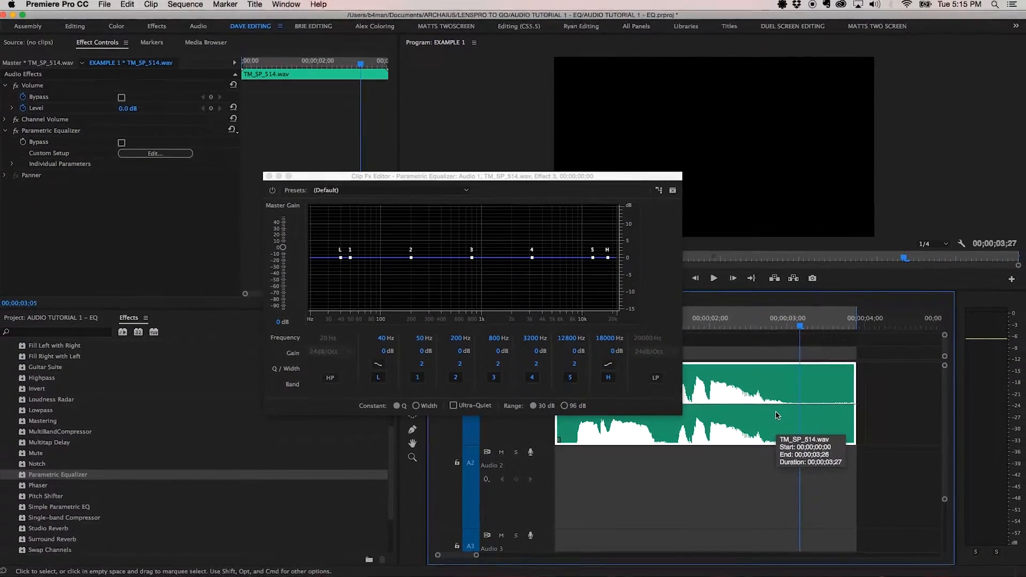
drag(516, 181, 394, 155)
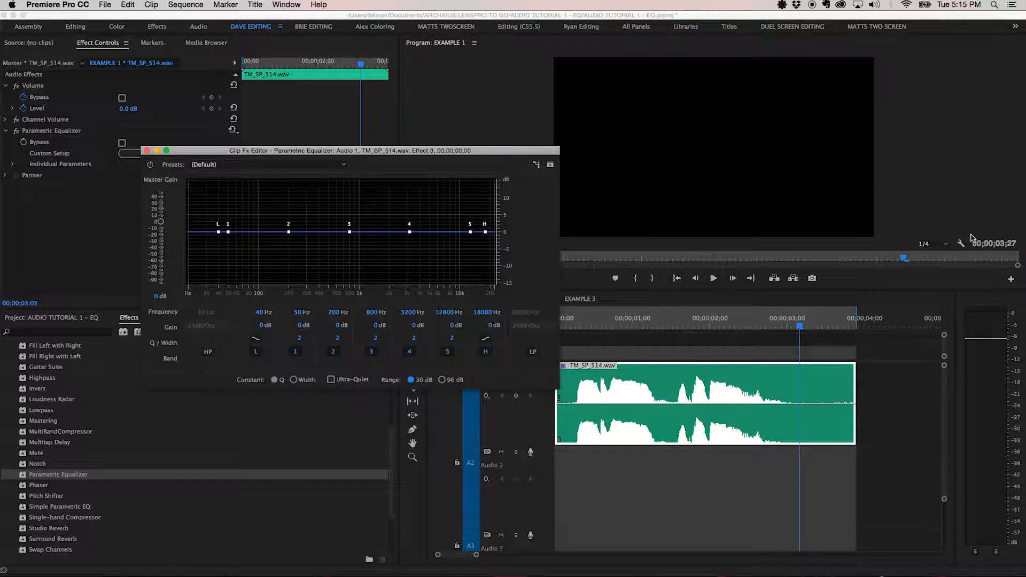
click(1012, 279)
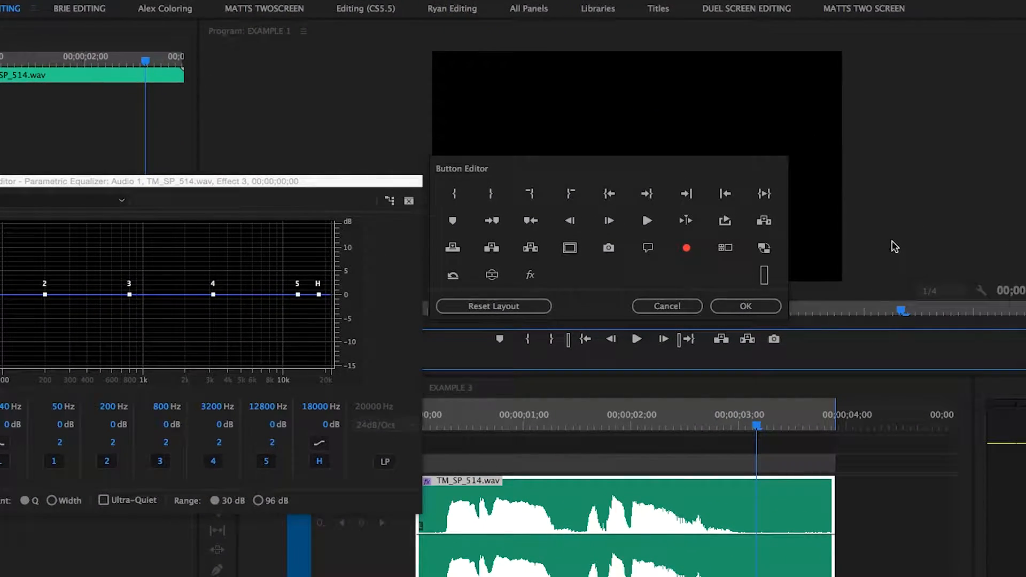
drag(730, 229, 719, 345)
click(746, 307)
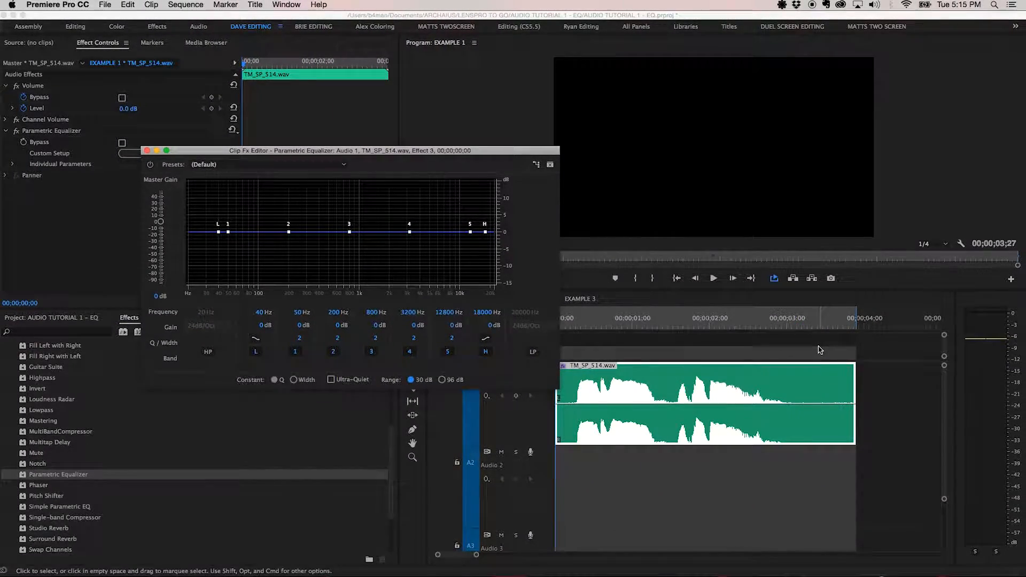
Boost equalizer band 2 to 9.8 dB at 197 Hz and audition the clip in looped playback
key(space)
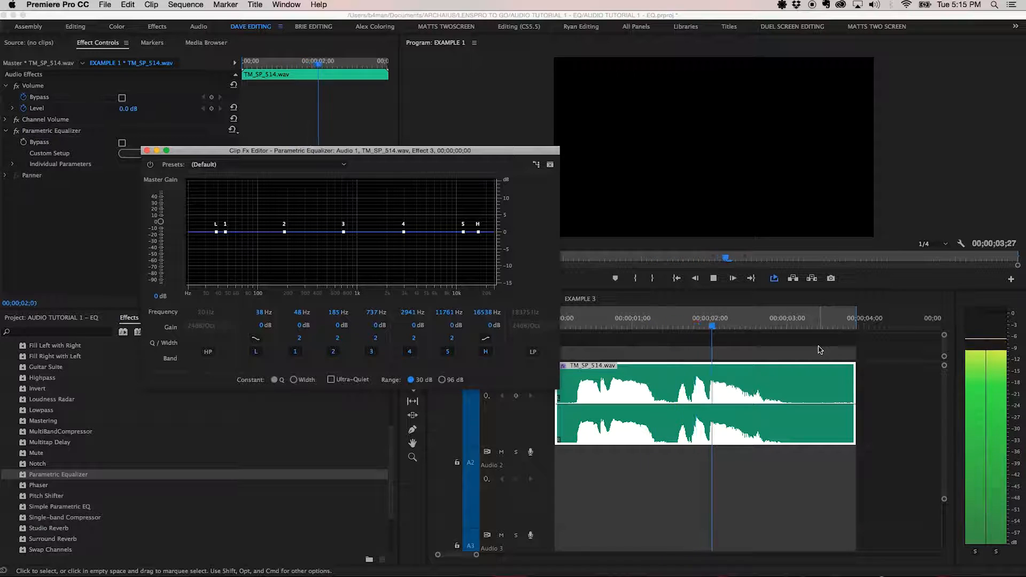
key(space)
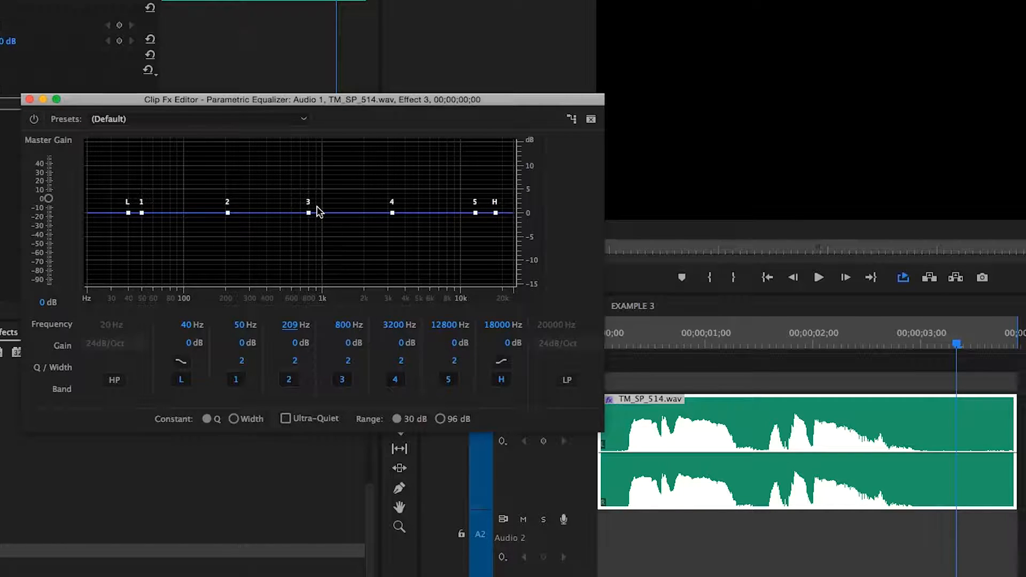
mouse_move(227, 214)
drag(227, 213, 225, 167)
key(space)
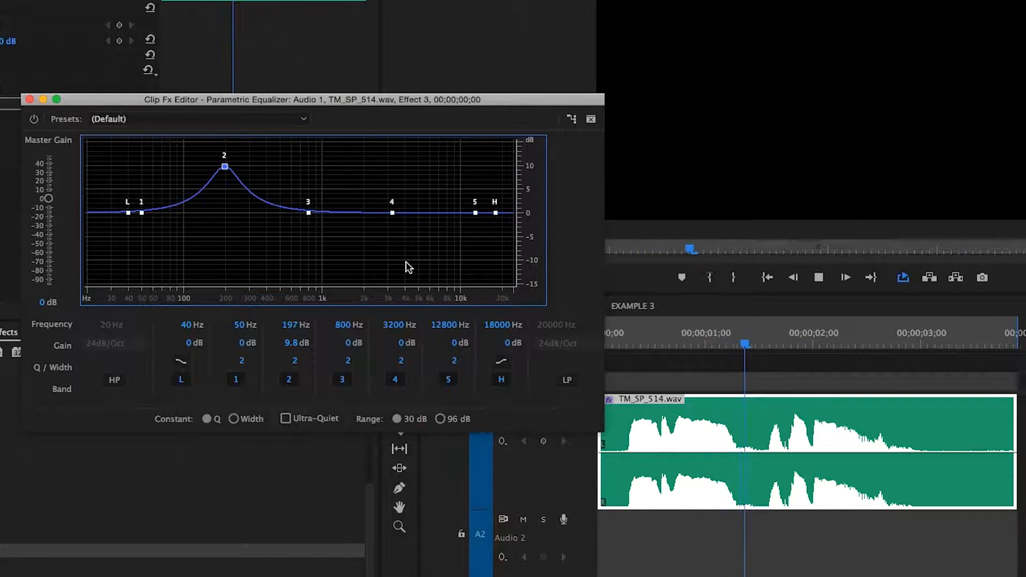
key(space)
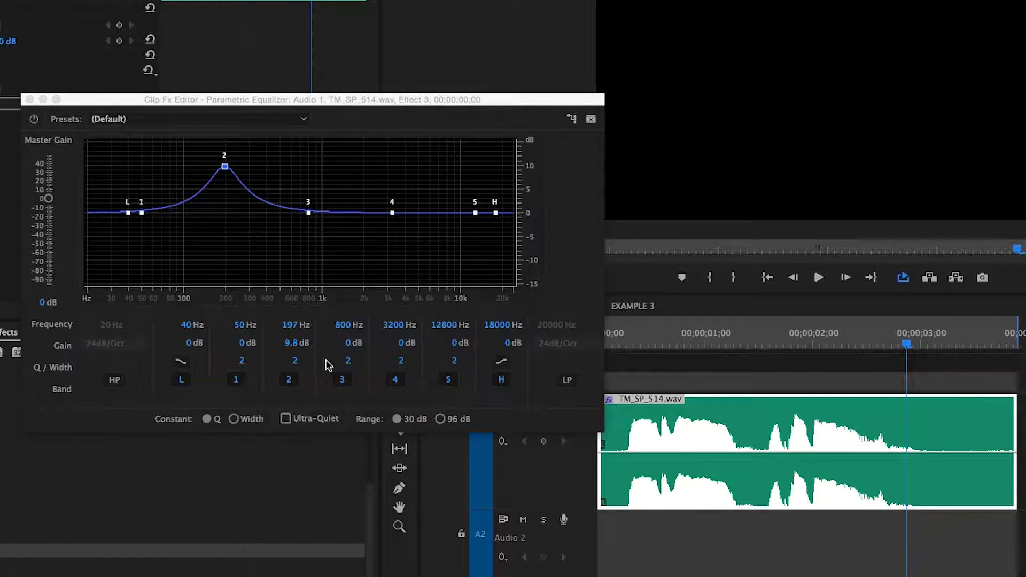
Retune equalizer band 2 to 190 Hz, cut its gain to -5 dB, and audition the change in looped playback
mouse_move(225, 166)
mouse_down()
mouse_move(203, 172)
mouse_move(241, 174)
mouse_move(222, 172)
mouse_up()
key(space)
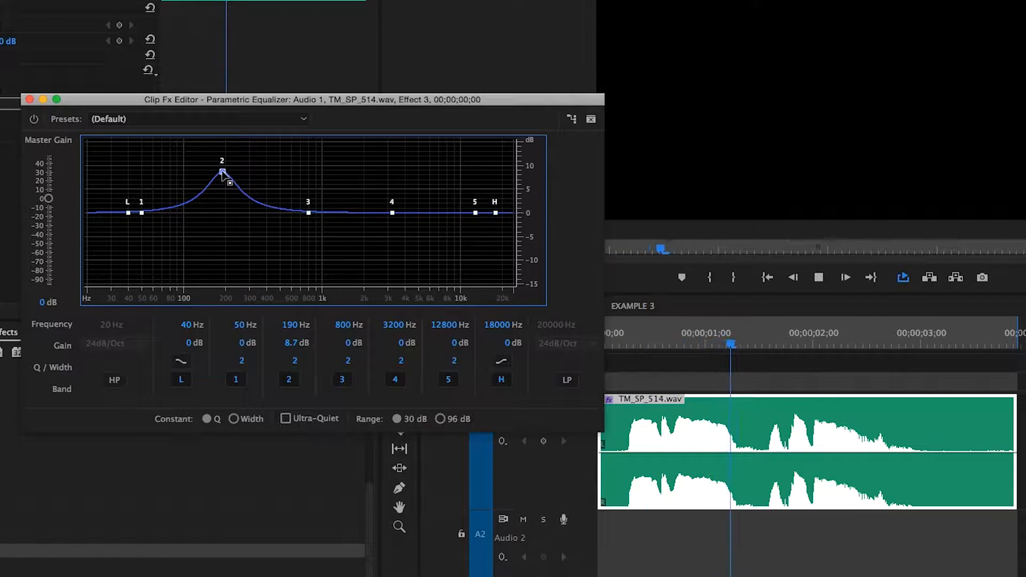
key(space)
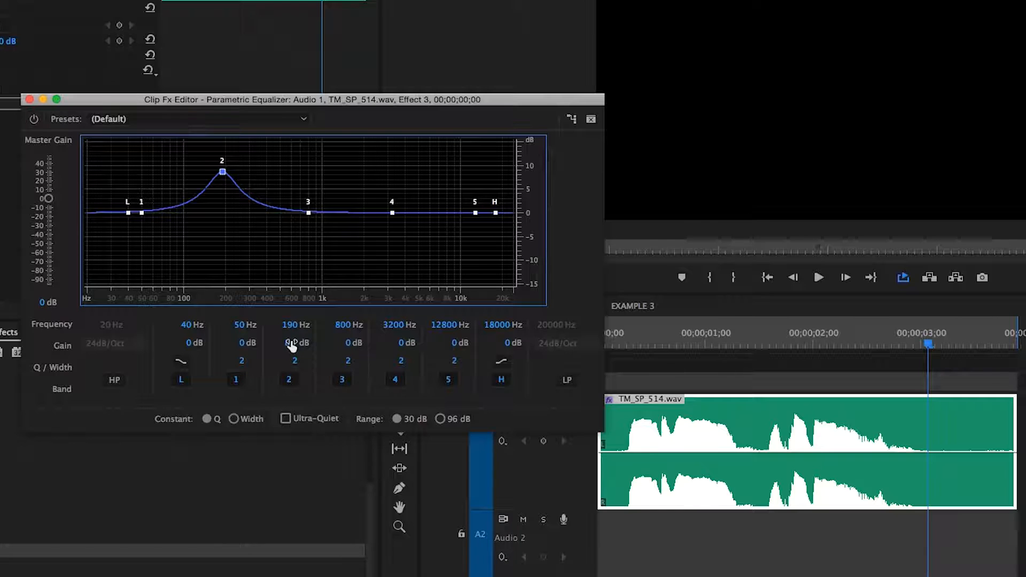
key(space)
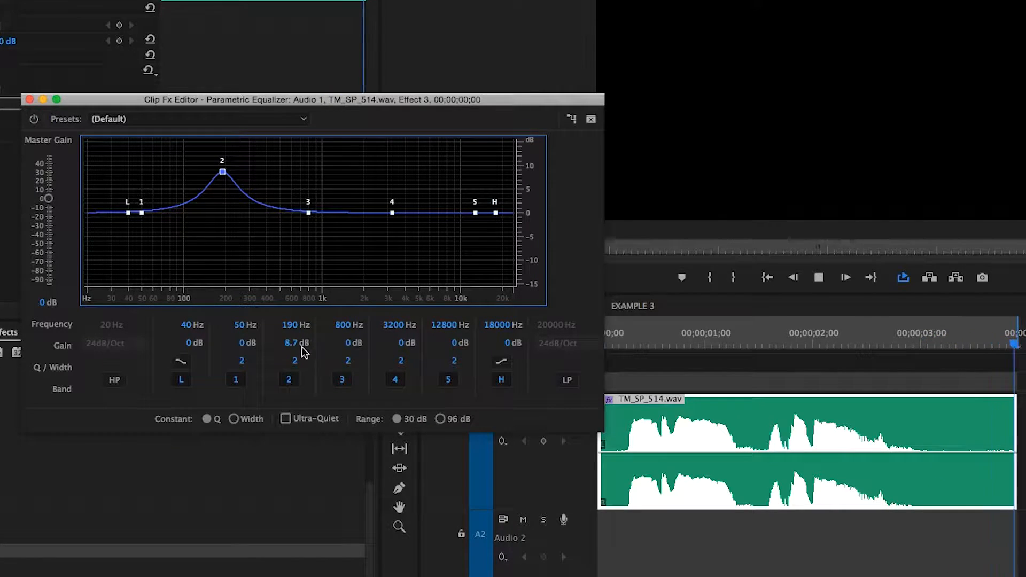
drag(304, 347, 291, 451)
key(space)
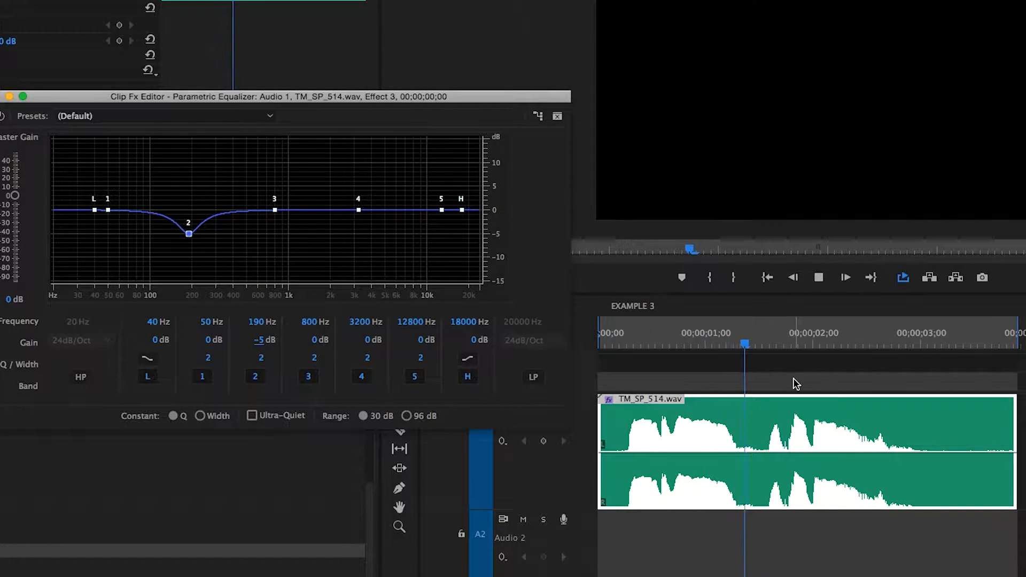
Sweep a boost of equalizer band 4 down to 2374 Hz, then cut the band to -5.7 dB at 2070 Hz and audition it
key(space)
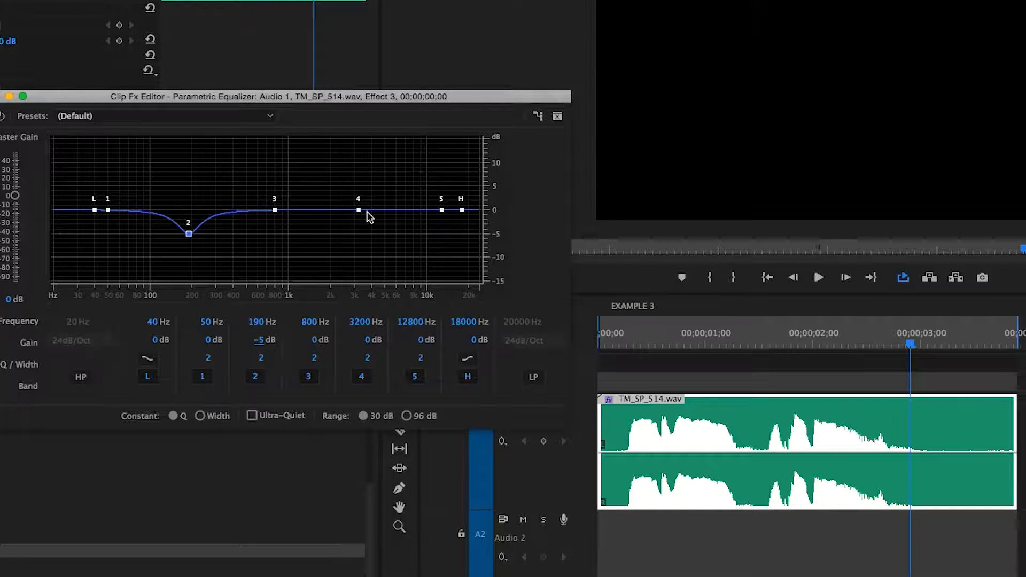
drag(359, 210, 355, 173)
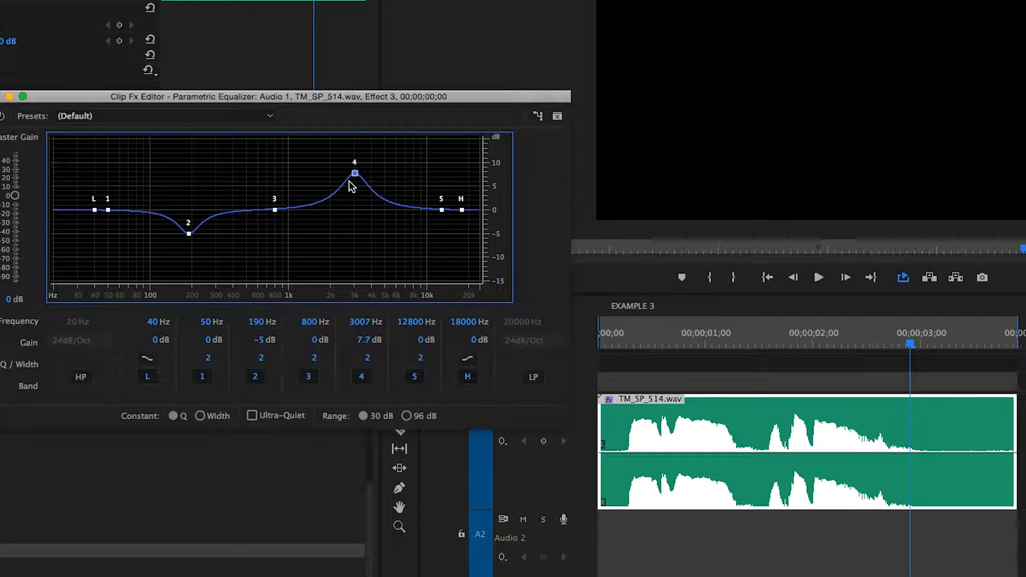
drag(355, 174, 366, 202)
key(space)
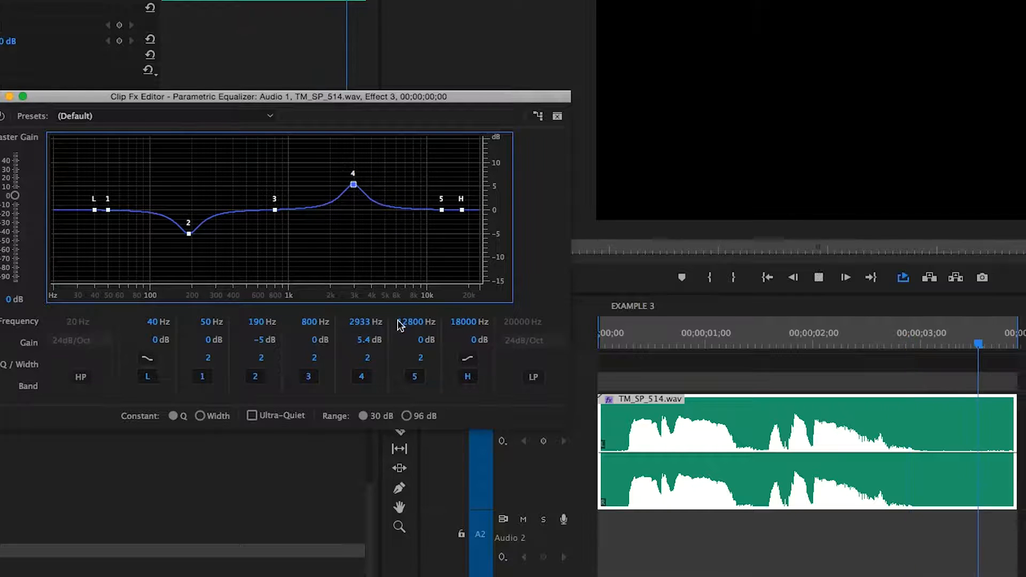
drag(353, 184, 341, 166)
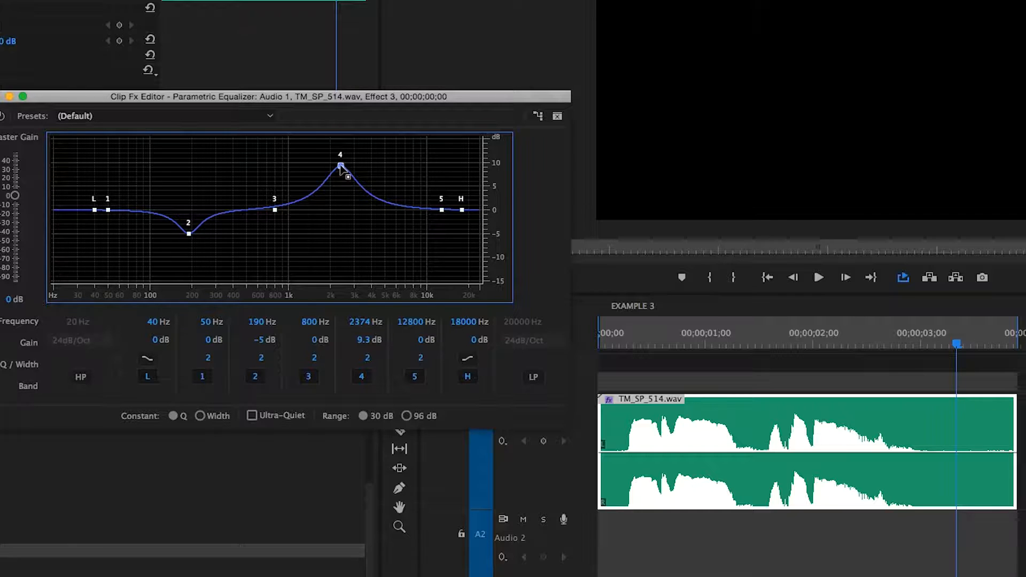
drag(341, 166, 333, 237)
key(space)
key(space)
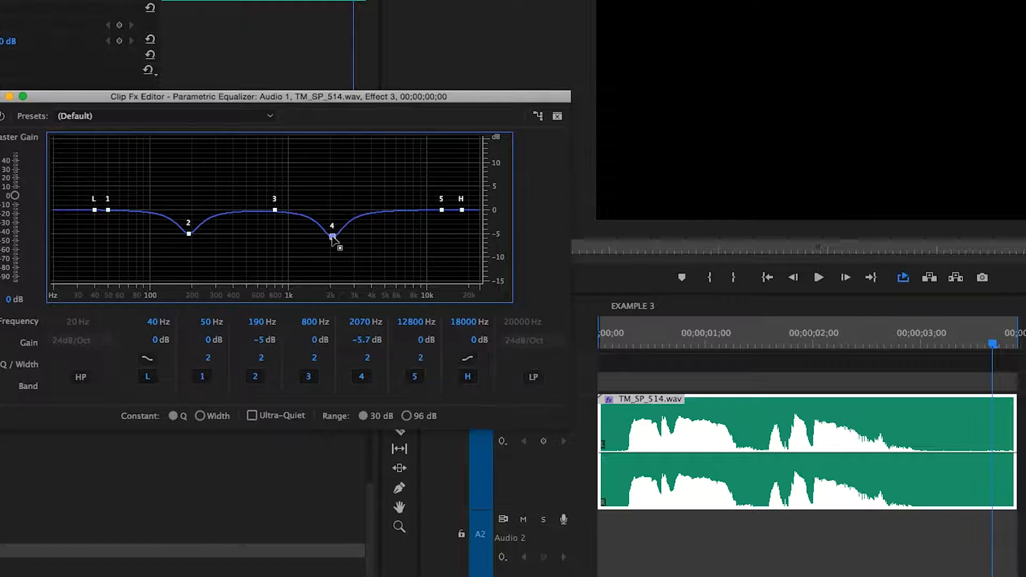
key(space)
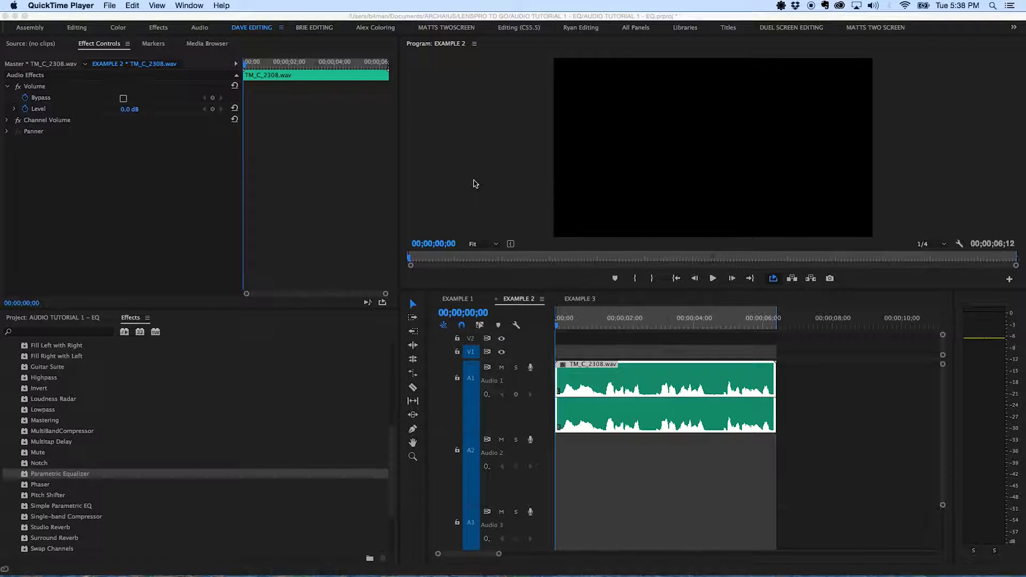
Audition the TM_C_2308.wav clip in EXAMPLE 2 and apply the Parametric Equalizer to it with the editor's range at 30 dB
click(524, 303)
key(space)
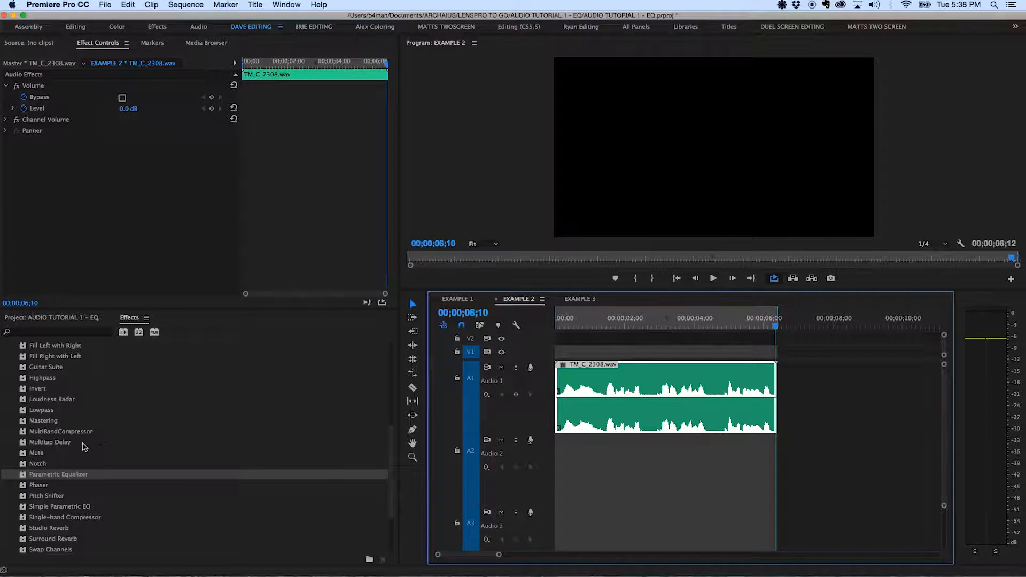
double_click(29, 475)
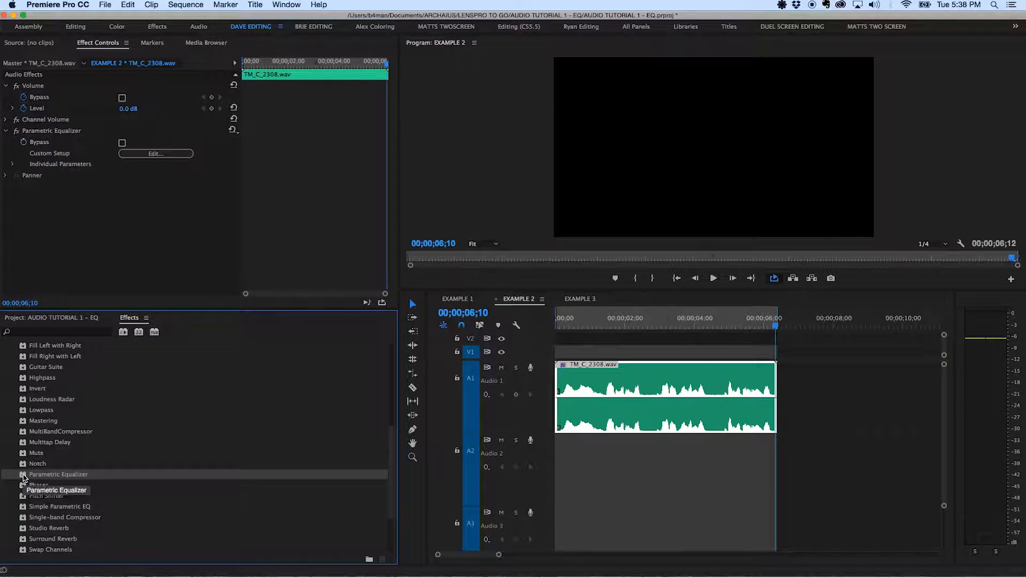
click(156, 154)
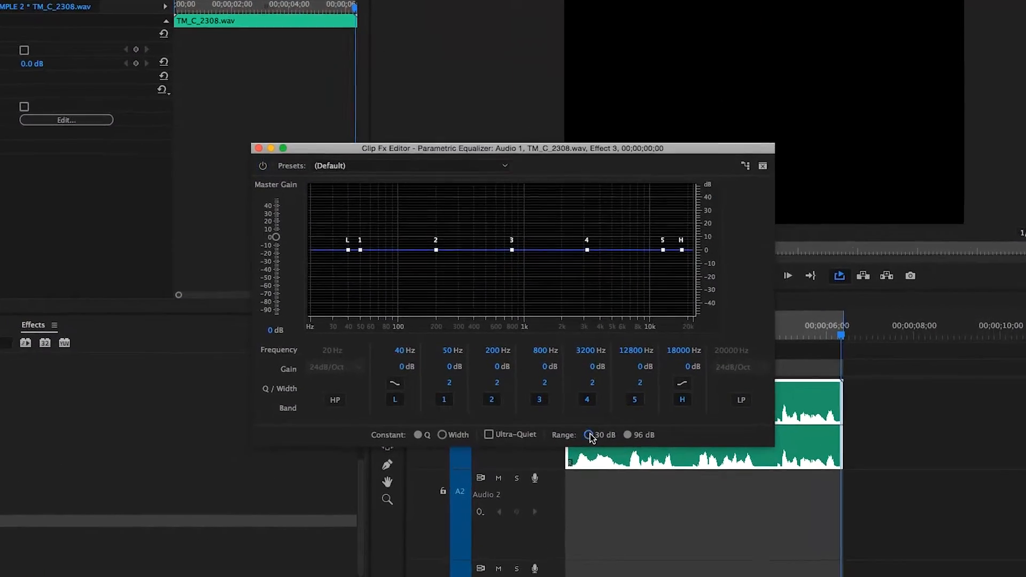
click(573, 406)
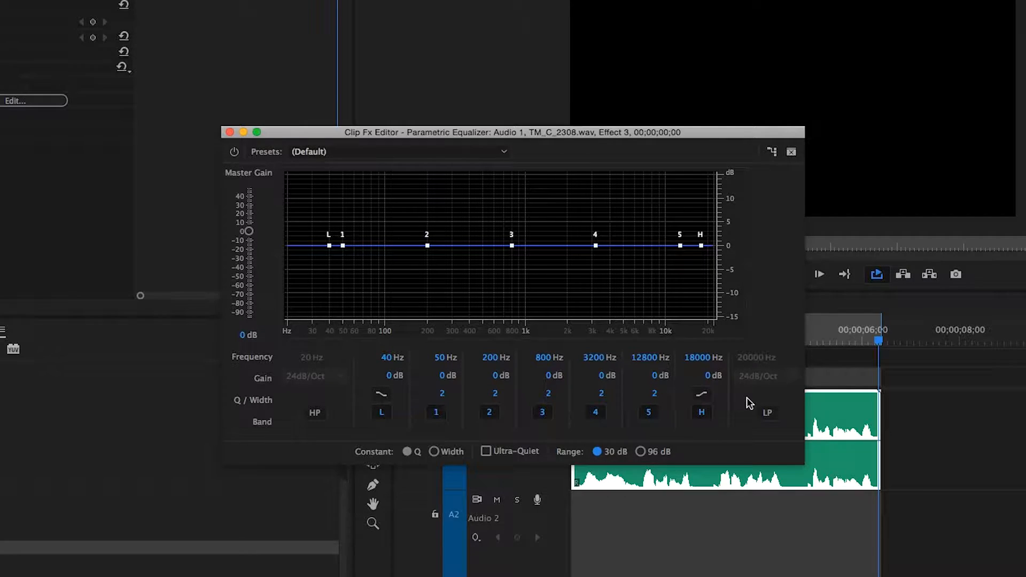
During playback, boost equalizer band 4 to 9.5 dB at 2464 Hz to locate the harsh tone and cut its gain to -4.9 dB
mouse_move(596, 246)
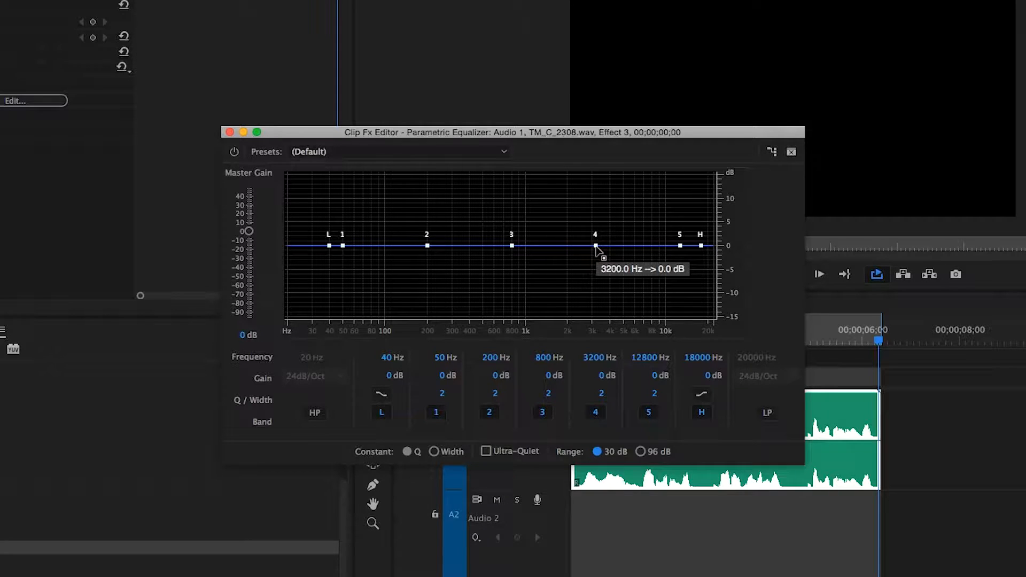
key(space)
click(594, 246)
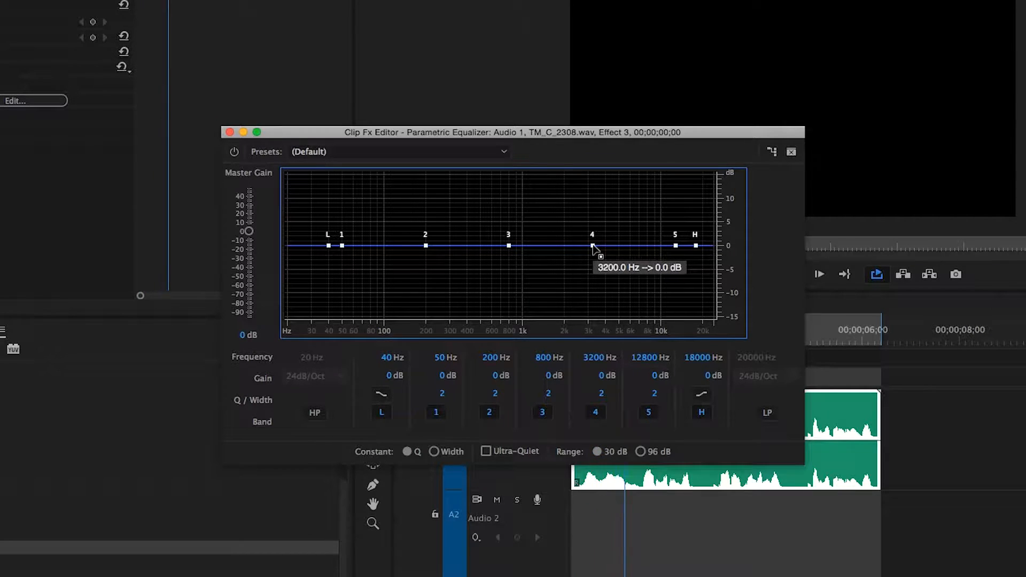
drag(594, 247, 577, 204)
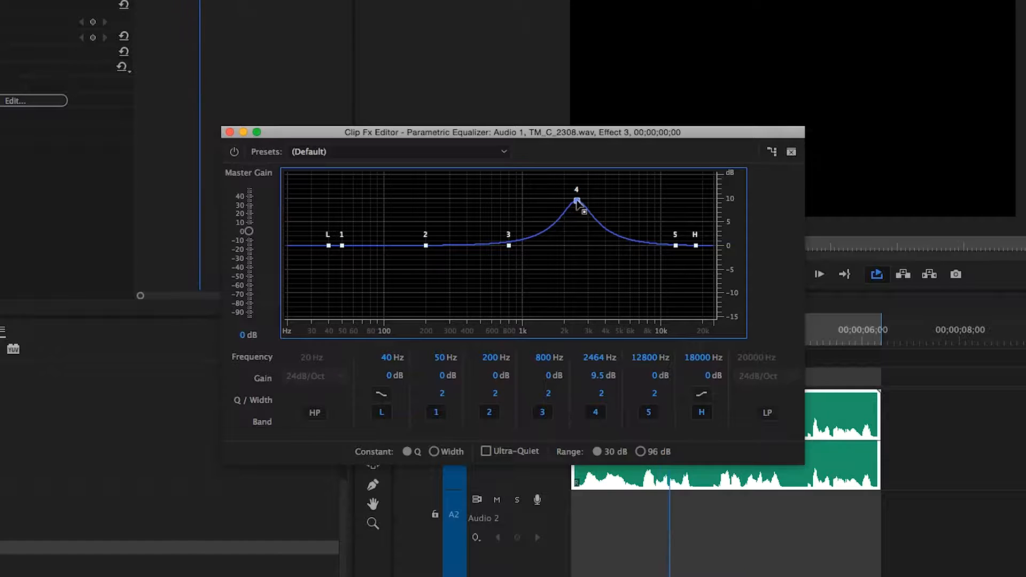
drag(603, 375, 597, 486)
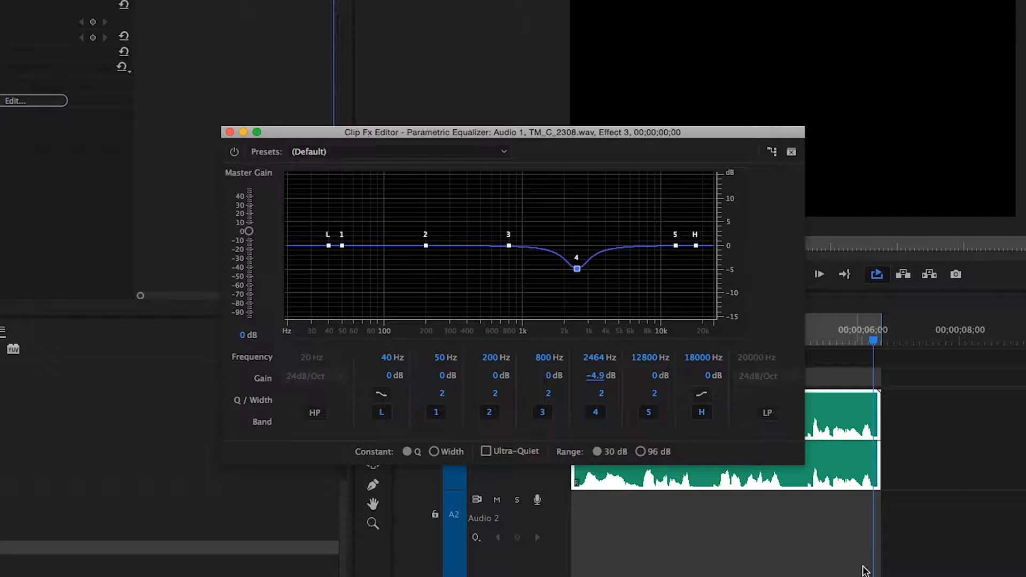
Cut equalizer band 5 to -12.8 dB at 6421 Hz with a Q of 10.4, locating the frequency with a 12.5 dB boost
drag(675, 245, 677, 246)
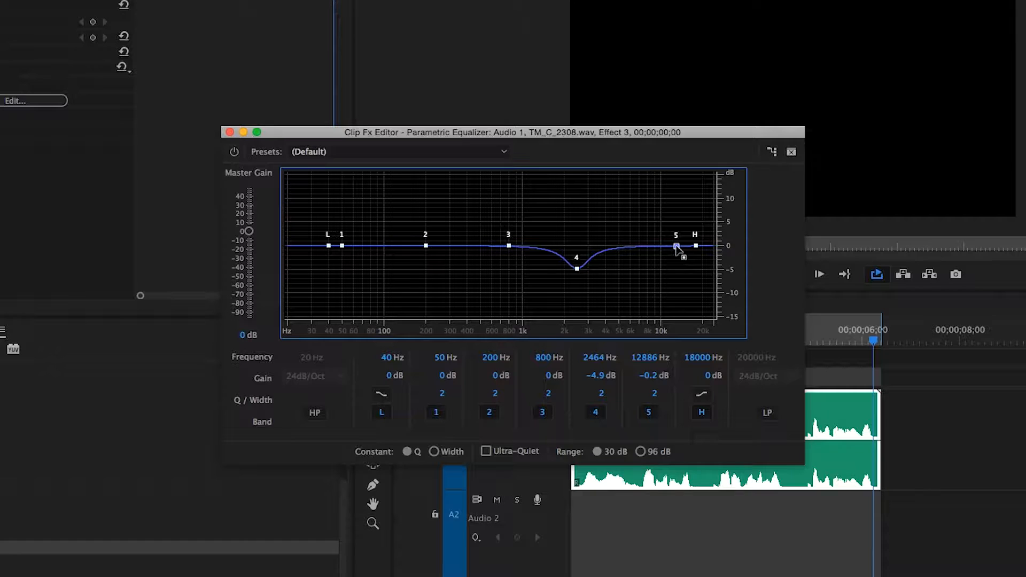
drag(652, 395, 661, 336)
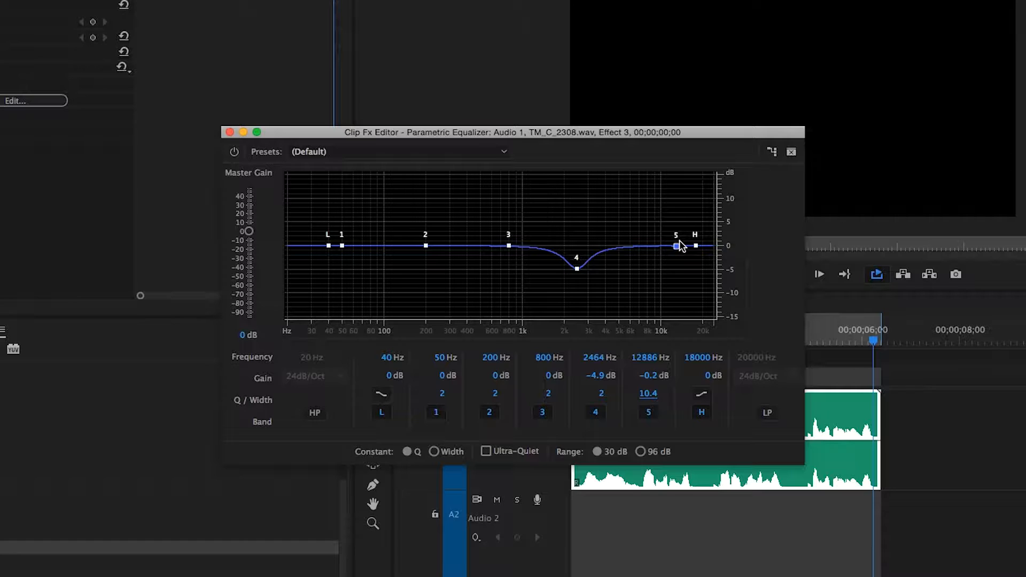
mouse_move(679, 249)
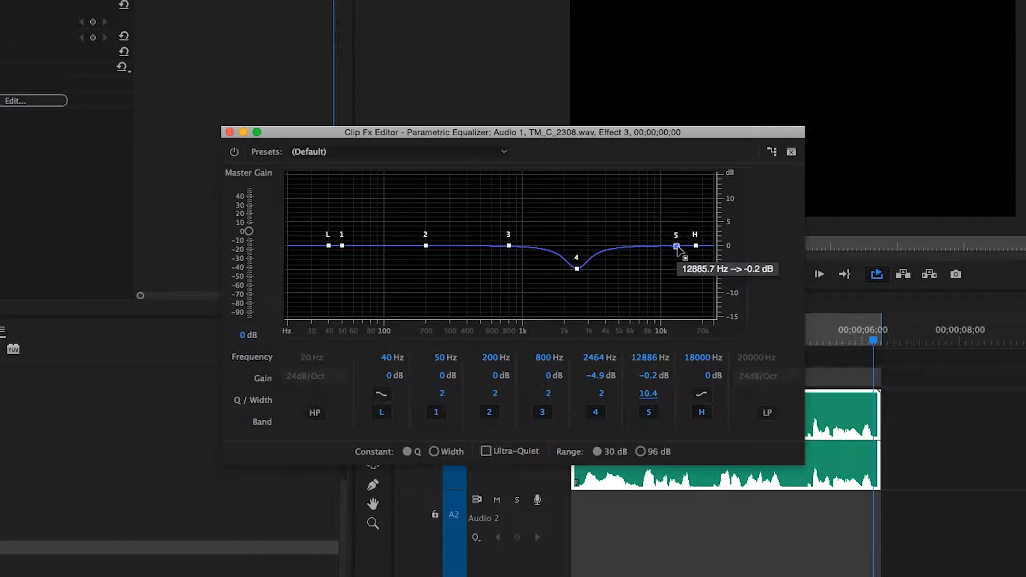
drag(677, 246, 623, 251)
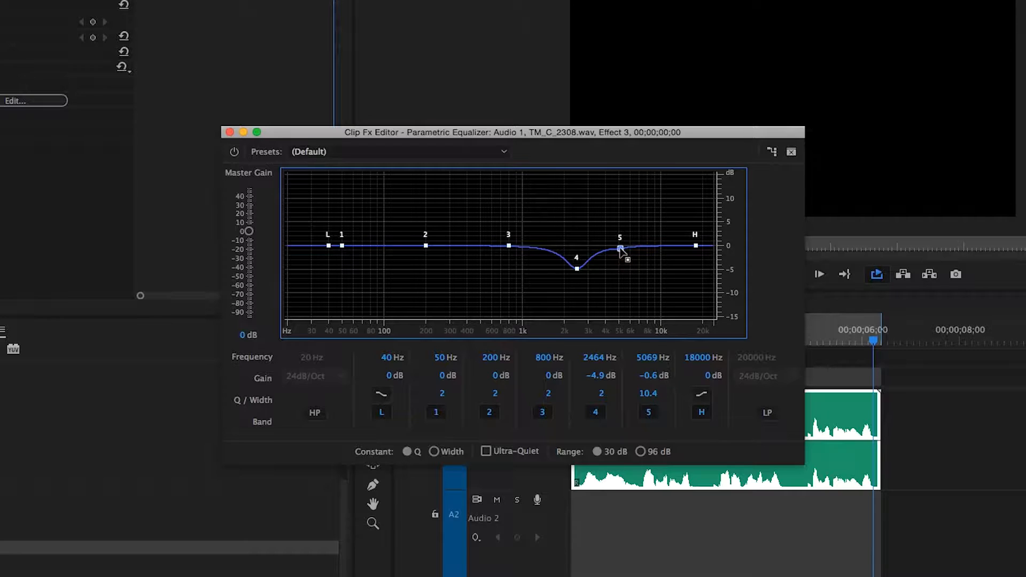
drag(620, 249, 636, 188)
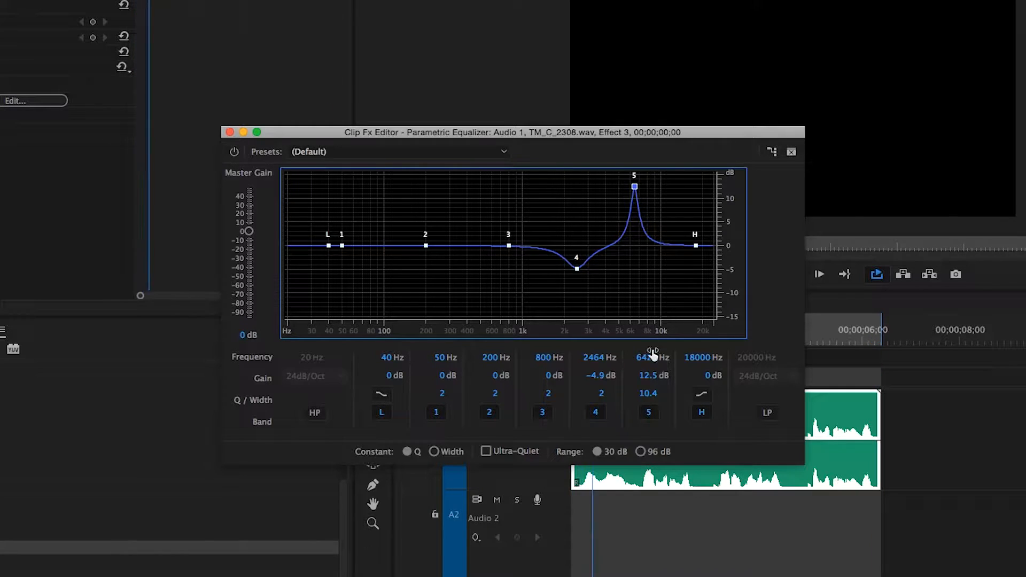
drag(649, 377, 646, 423)
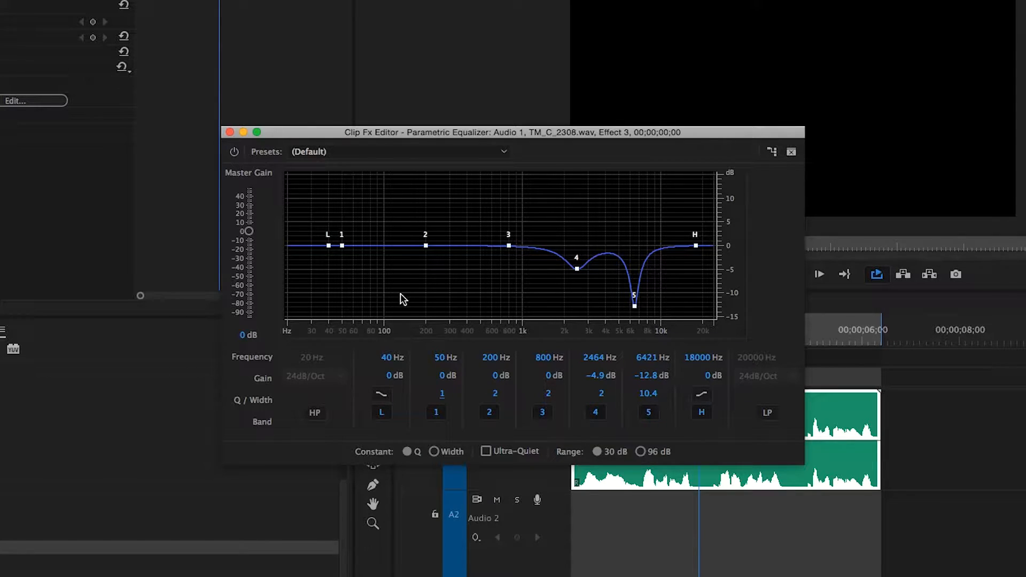
Boost equalizer band 1 to 10.4 dB at 101 Hz with a Q of 1 and toggle the effect's bypass to compare the sound
drag(342, 246, 344, 202)
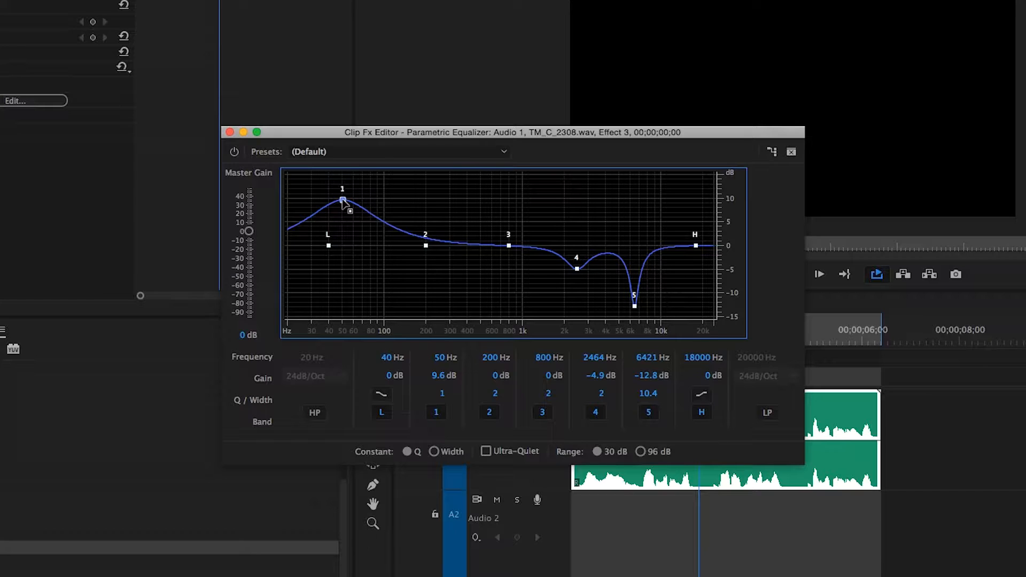
drag(343, 201, 386, 200)
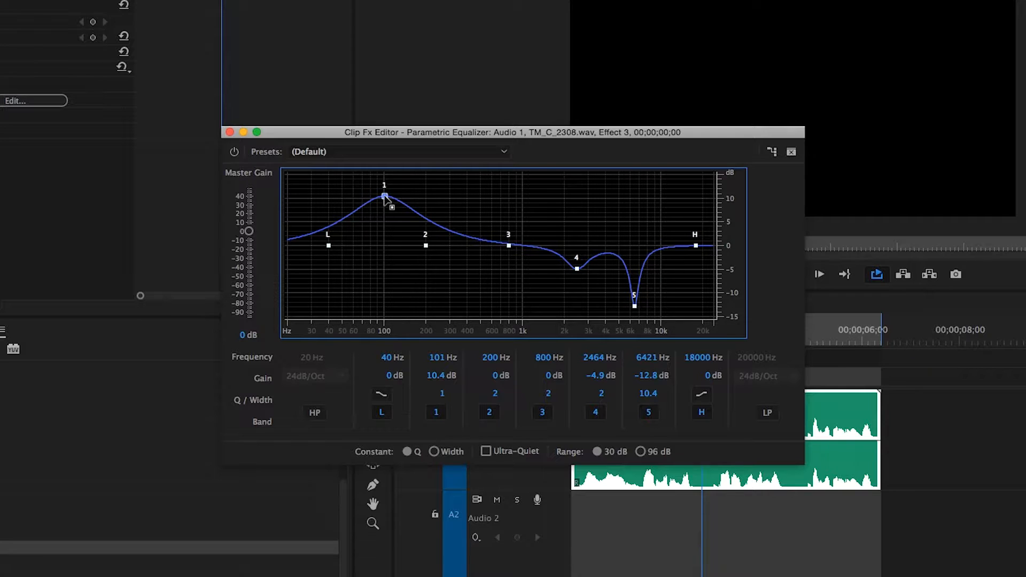
click(233, 153)
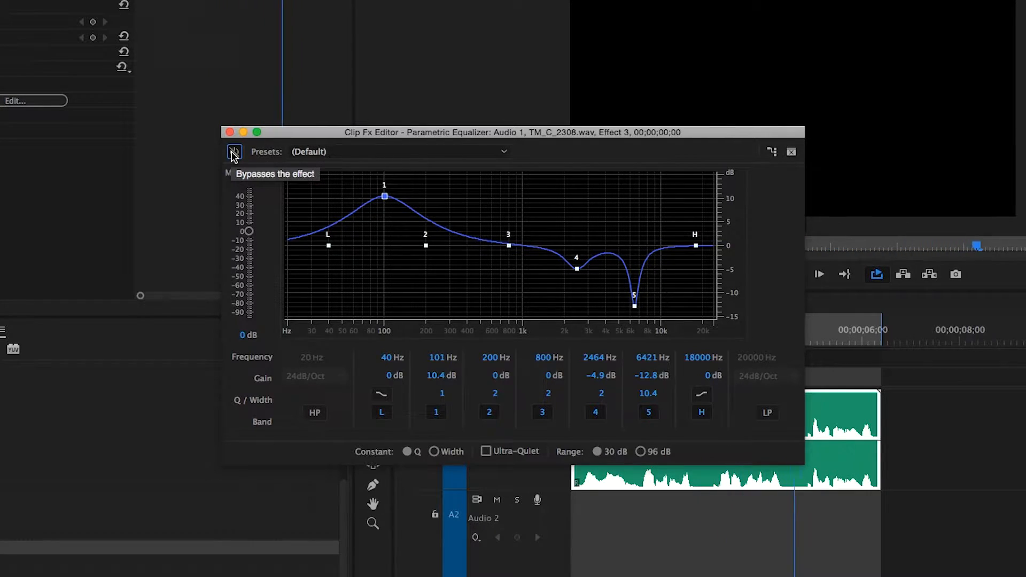
click(231, 152)
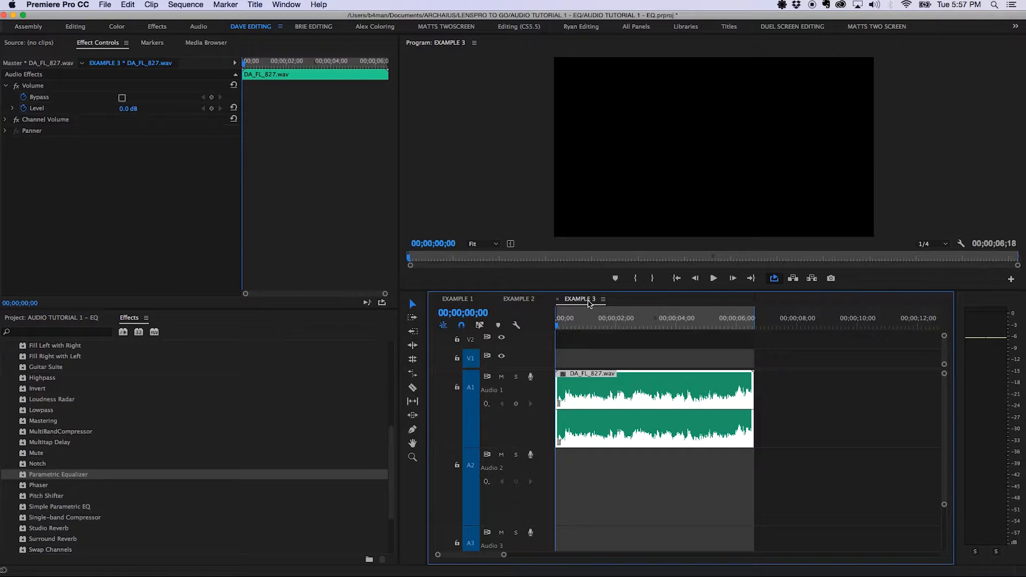
Audition the DA_FL_827.wav clip in EXAMPLE 3 and apply the Parametric Equalizer to it with the editor's range at 30 dB
key(space)
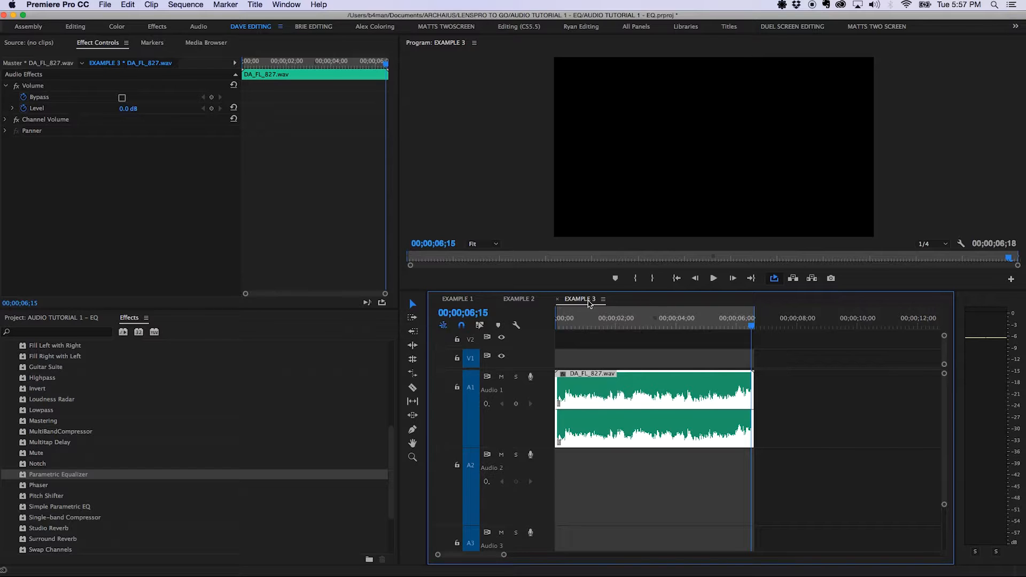
drag(26, 477, 158, 218)
click(154, 153)
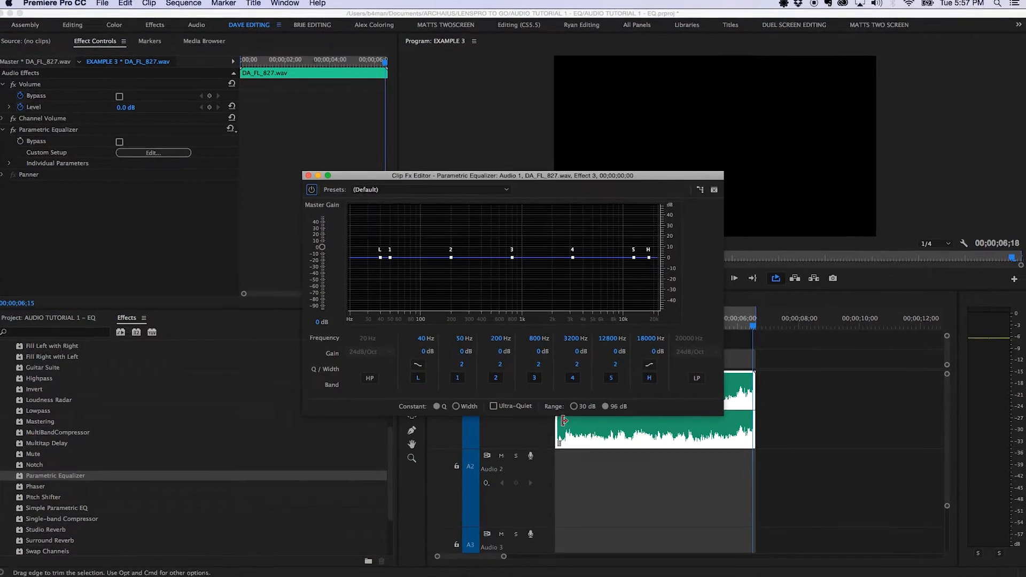
click(573, 407)
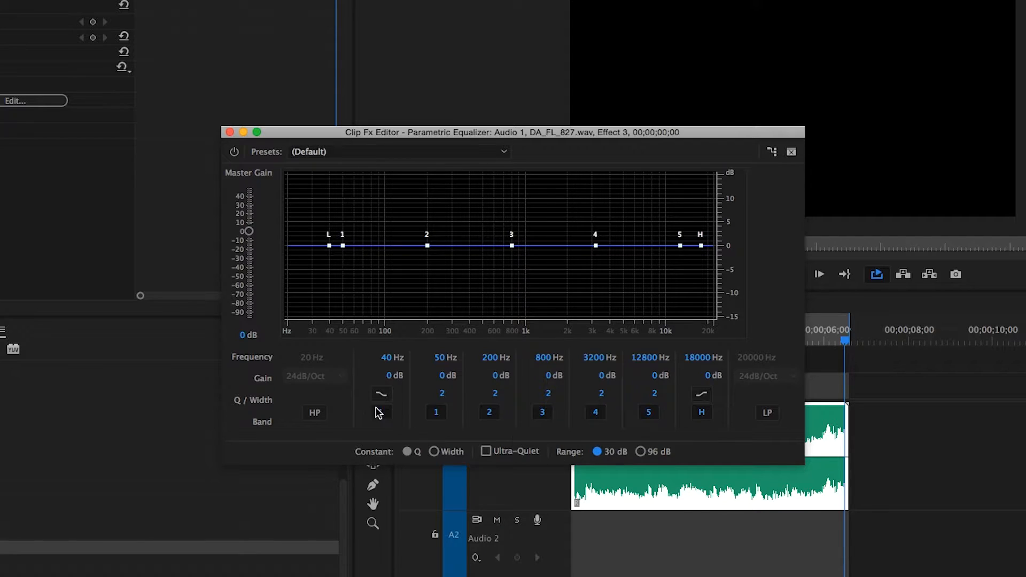
Enable the equalizer's high-pass filter with a 48dB/Oct slope and a 100 Hz cutoff frequency
click(315, 413)
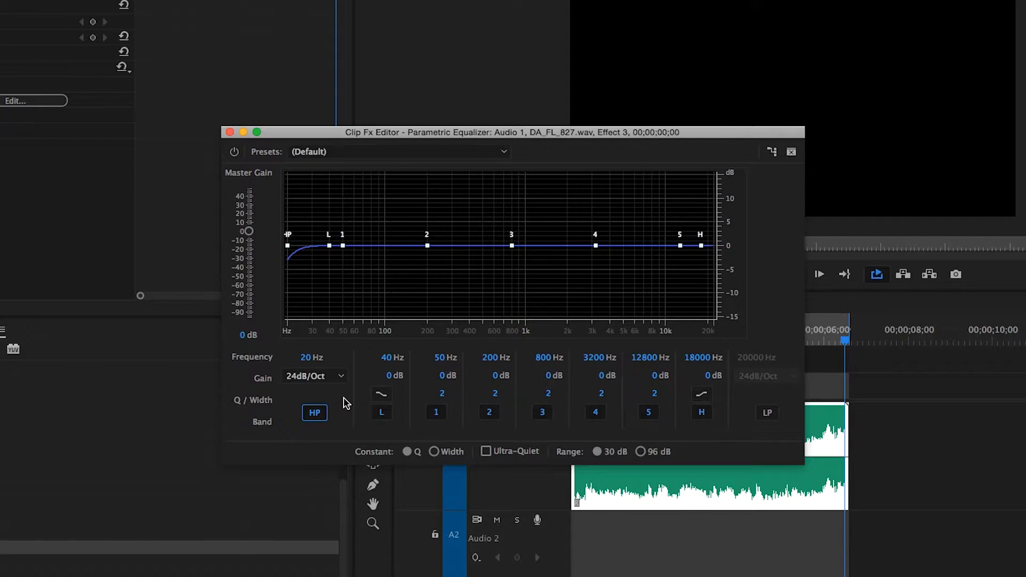
click(340, 377)
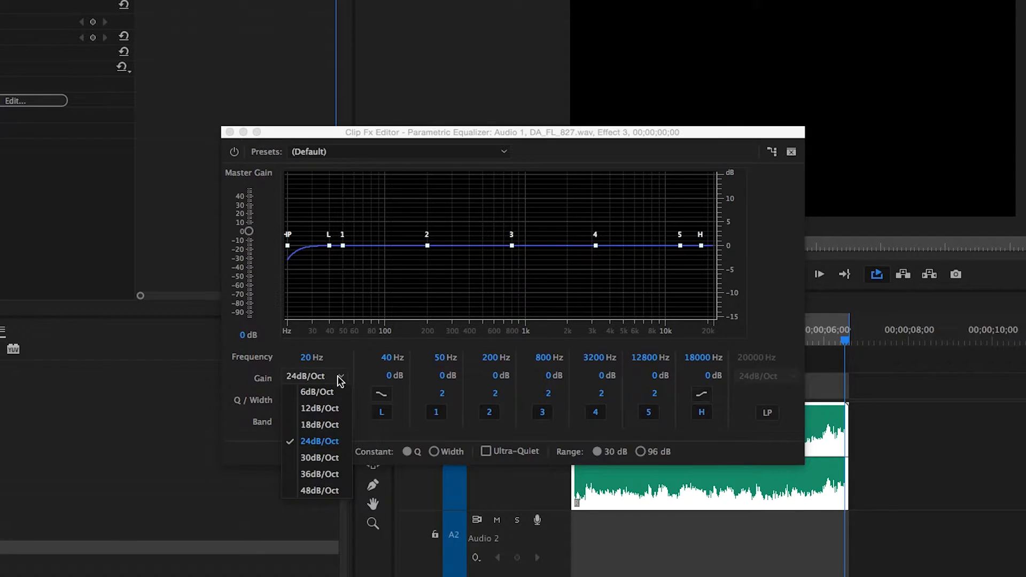
click(318, 491)
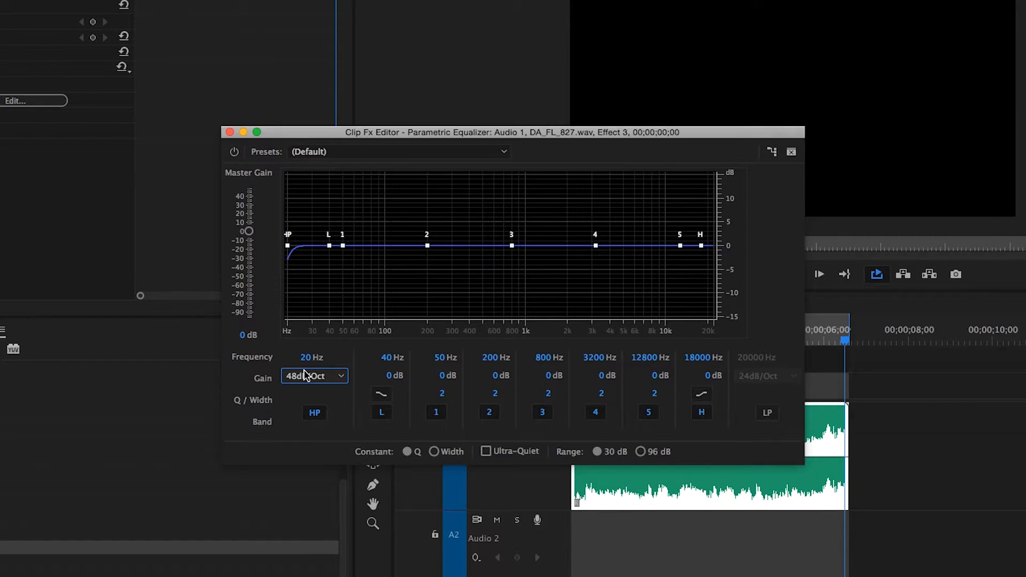
drag(311, 358, 321, 310)
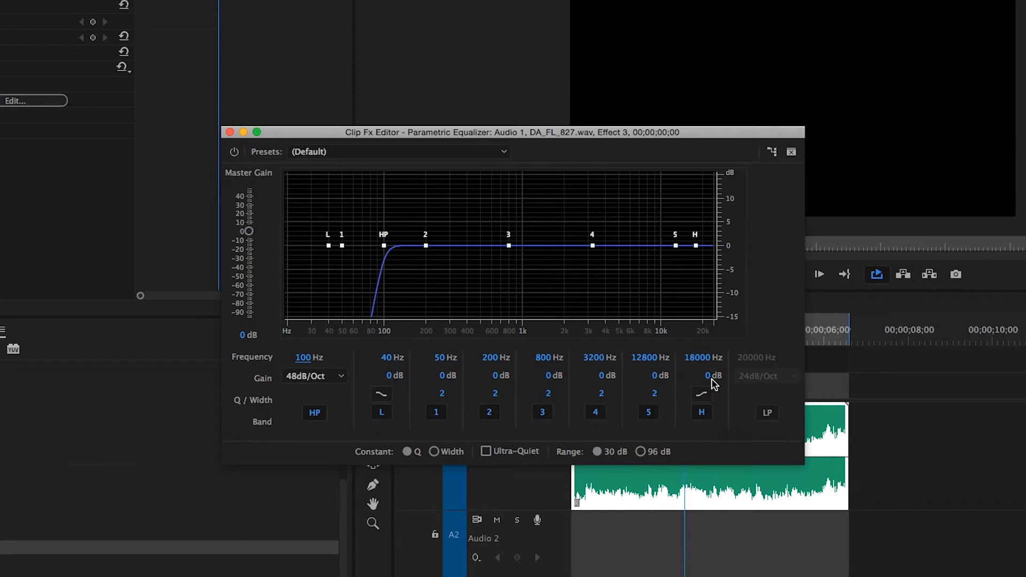
Boost the high shelf to 12.1 dB at 5559 Hz with the steeper slope and bypass the effect to compare the sound
drag(709, 381, 705, 281)
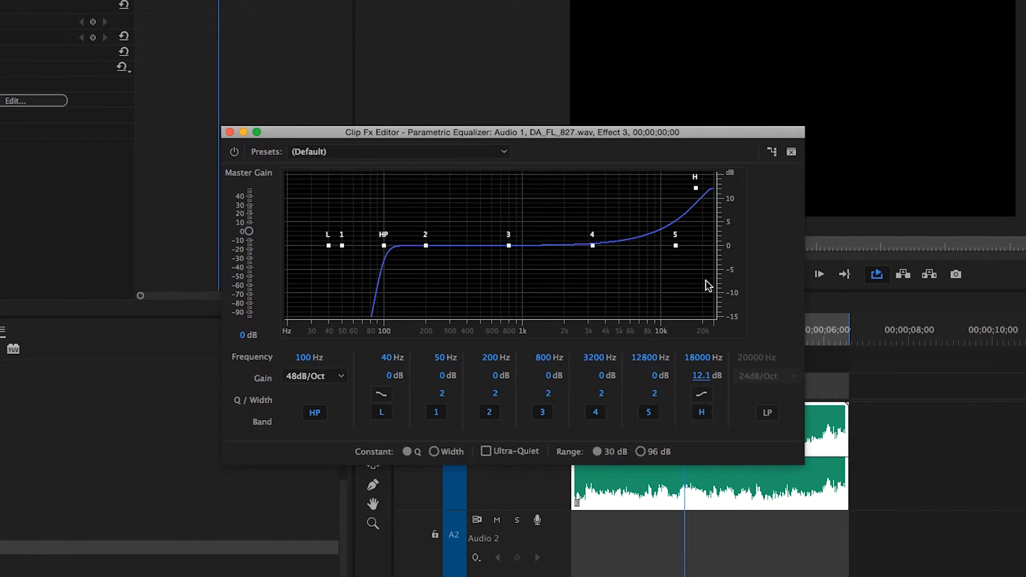
click(703, 395)
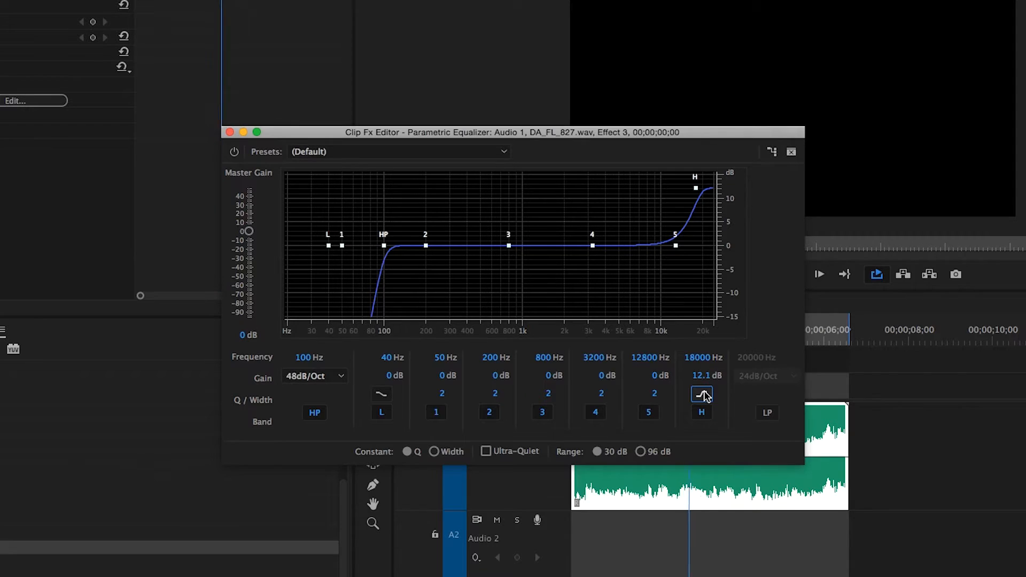
drag(700, 358, 691, 393)
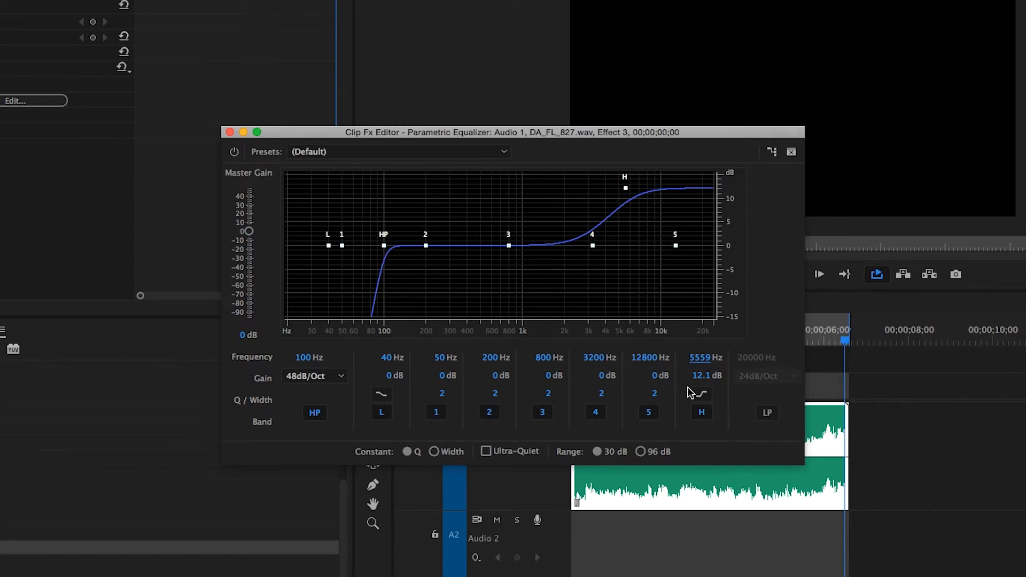
click(236, 152)
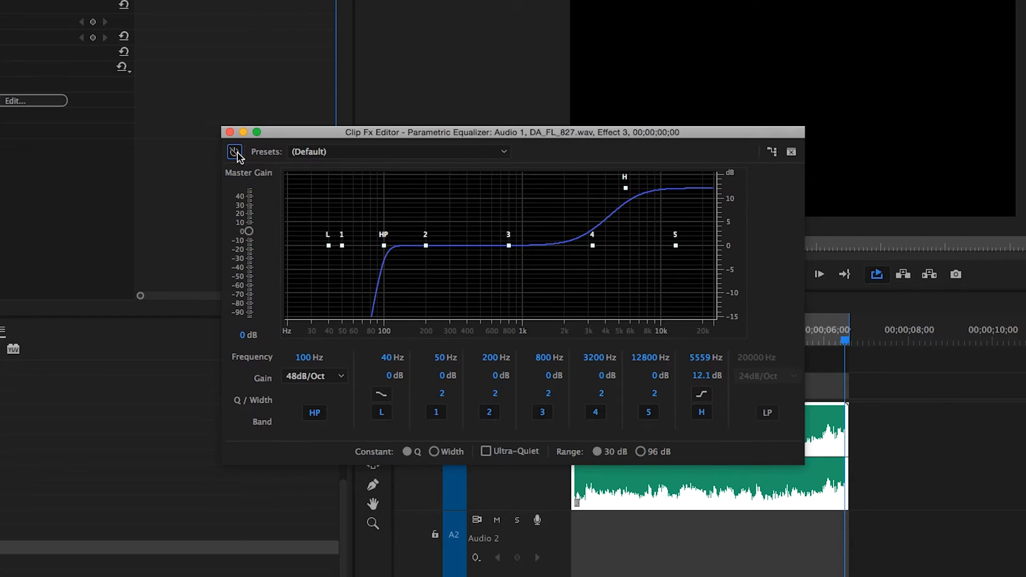